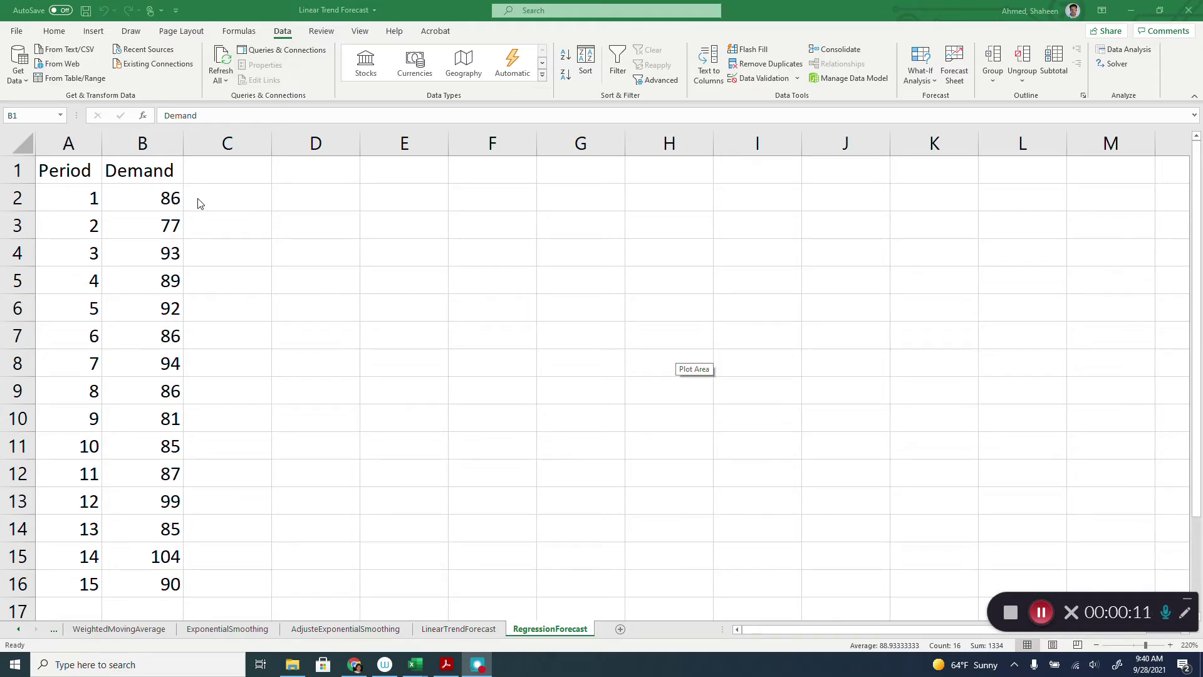
Relabel A1 as 'Period (X)' and autofit column A to fit it
left_click(149, 146)
left_click(72, 144)
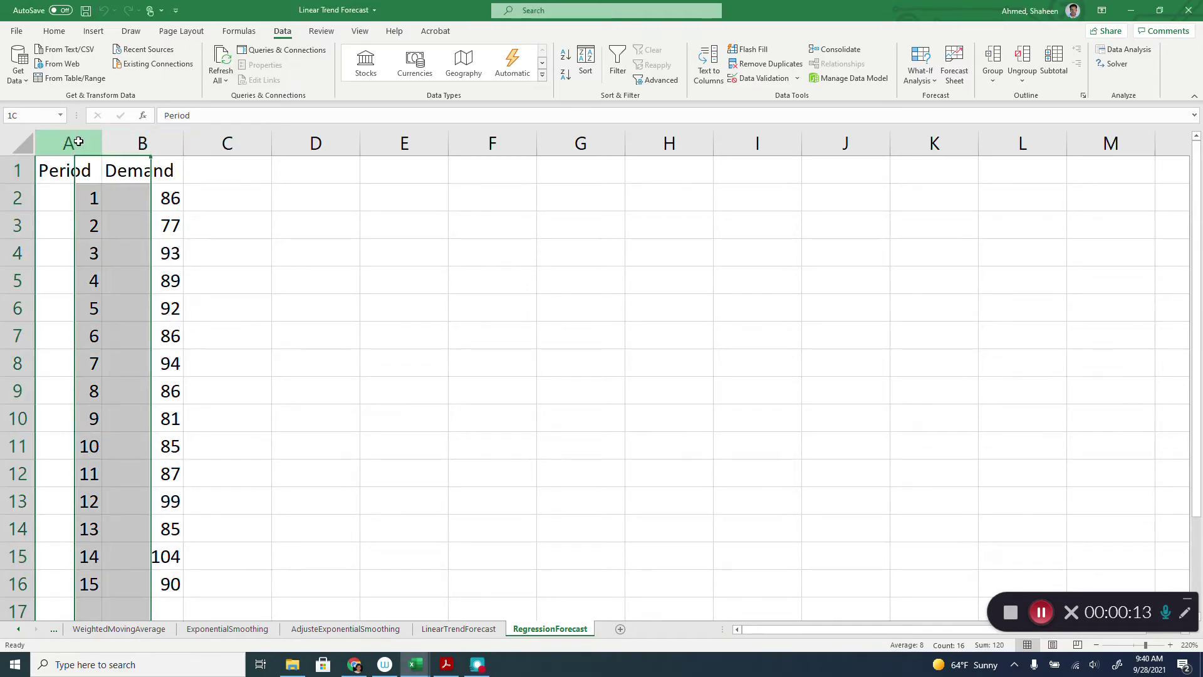
left_click(156, 139)
double_click(92, 168)
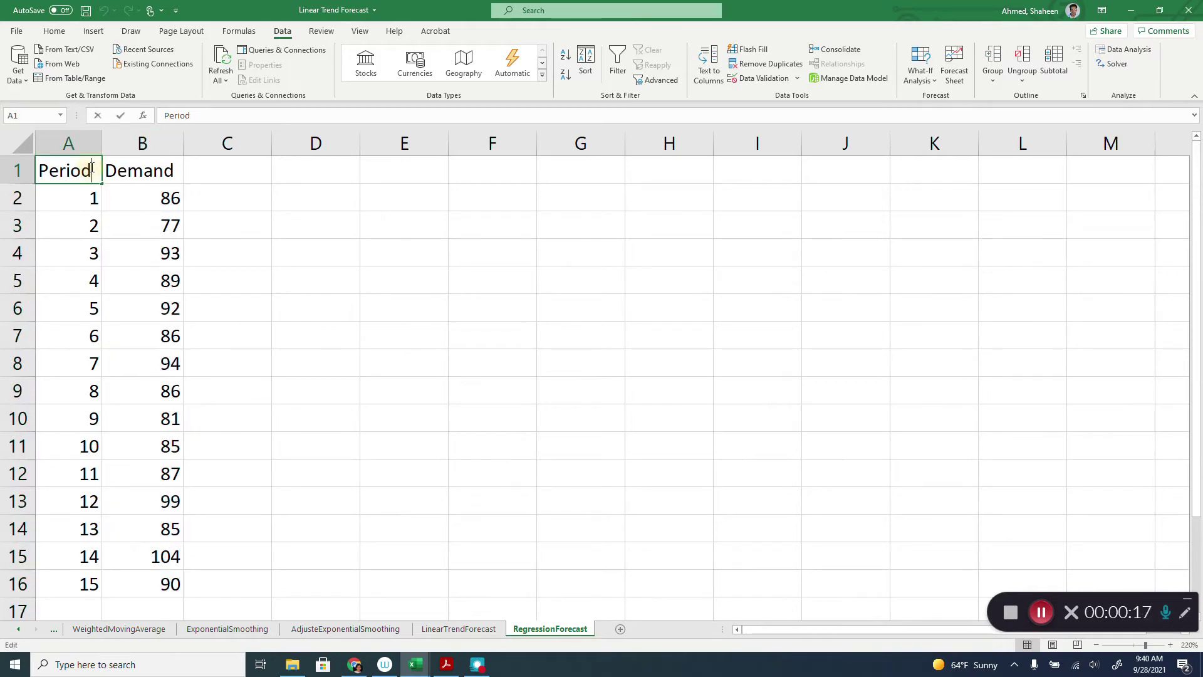
type("(X")
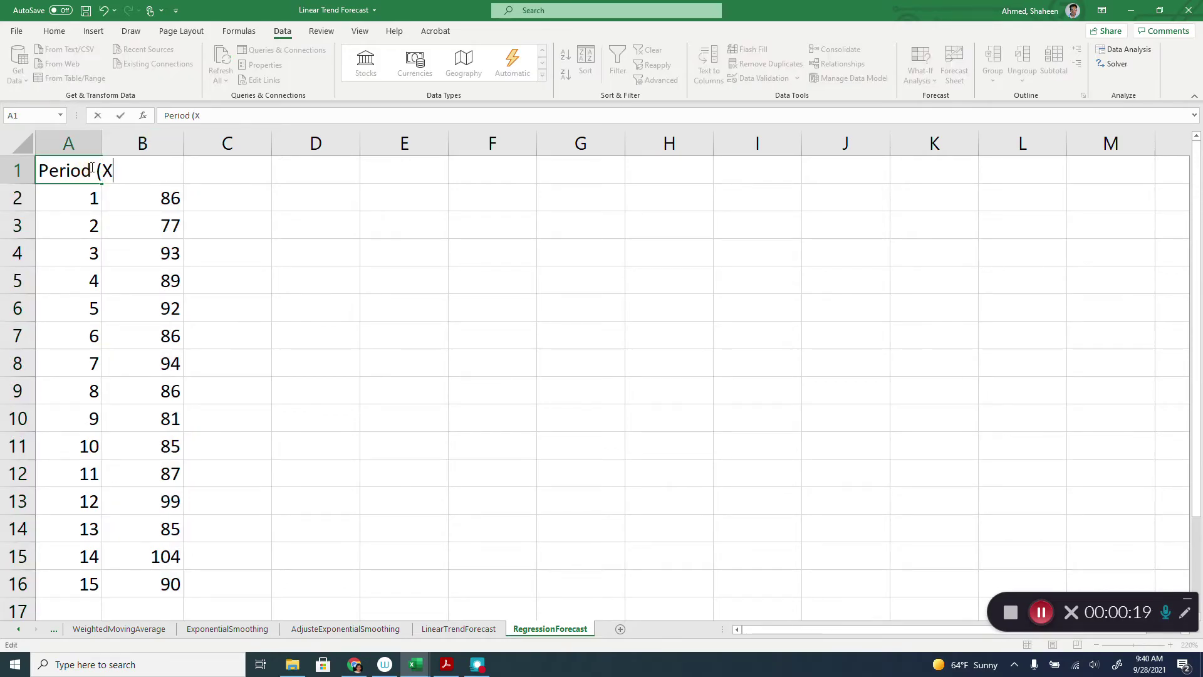
type(")")
key("Return")
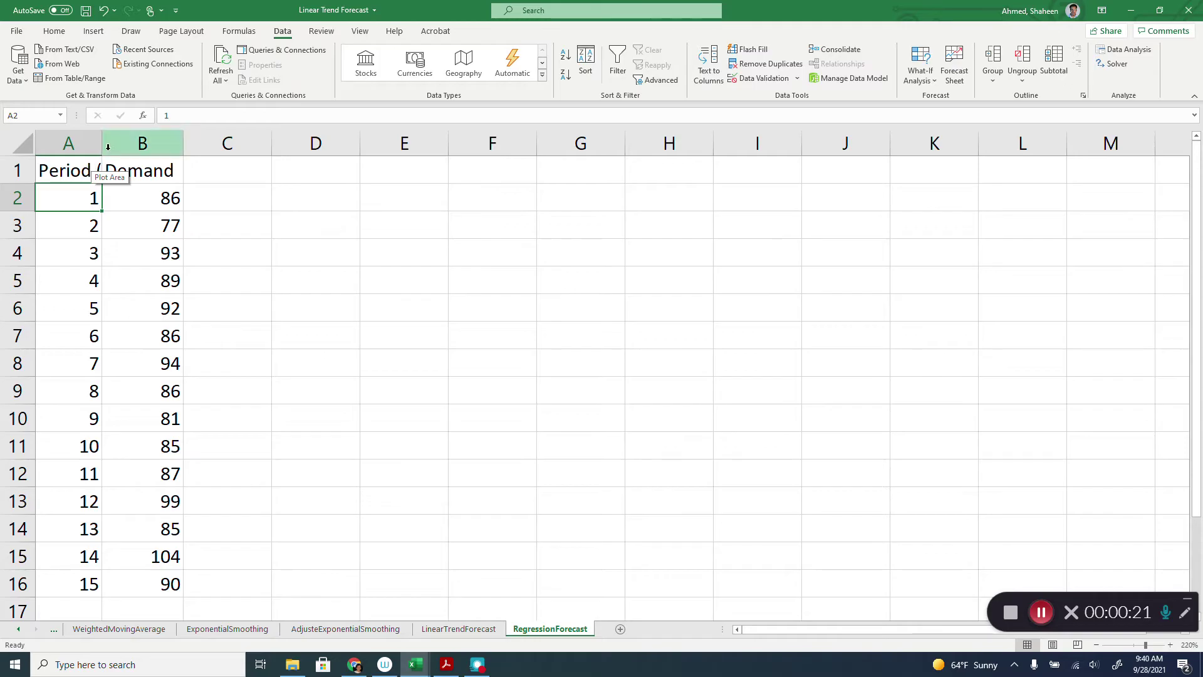
double_click(102, 144)
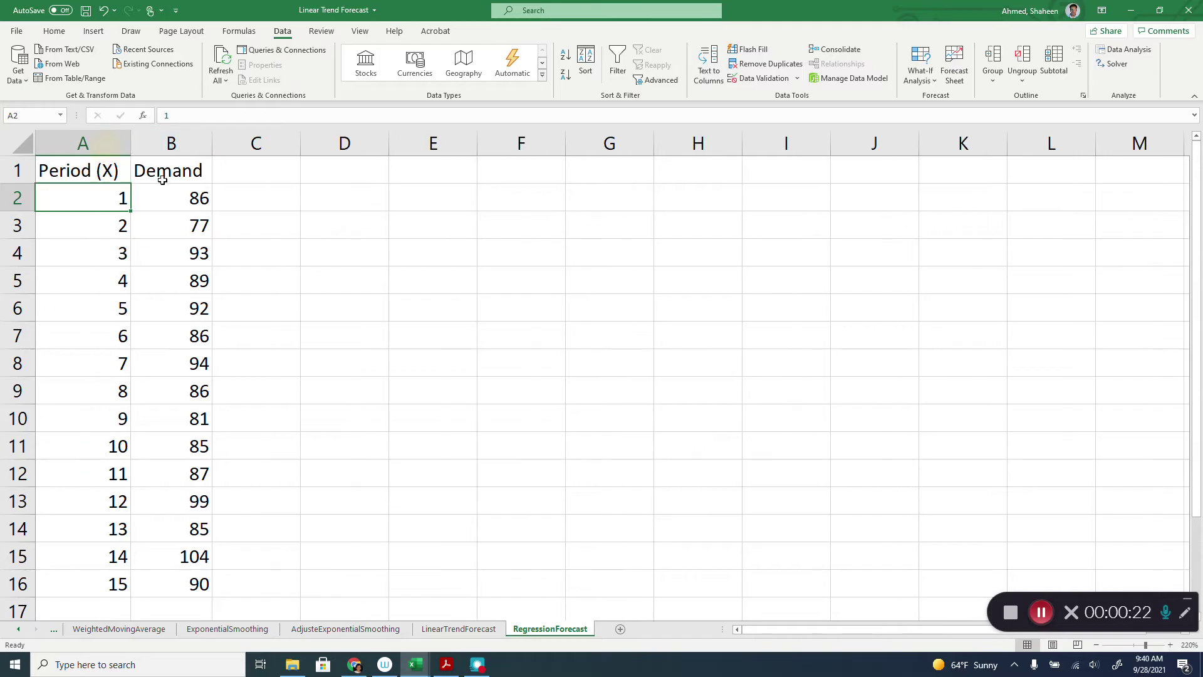
Relabel B1 as 'Demand (Y)' and autofit column B to fit it
left_click(203, 174)
key("F2")
type("(")
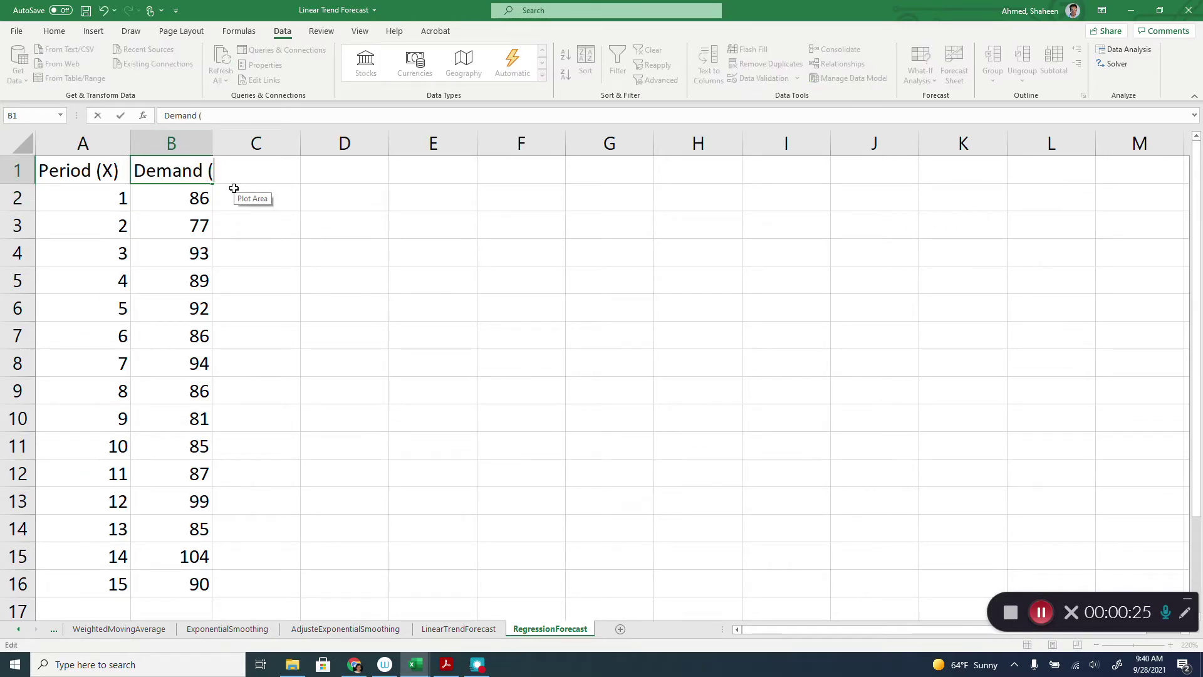
type("Y)")
key("Return")
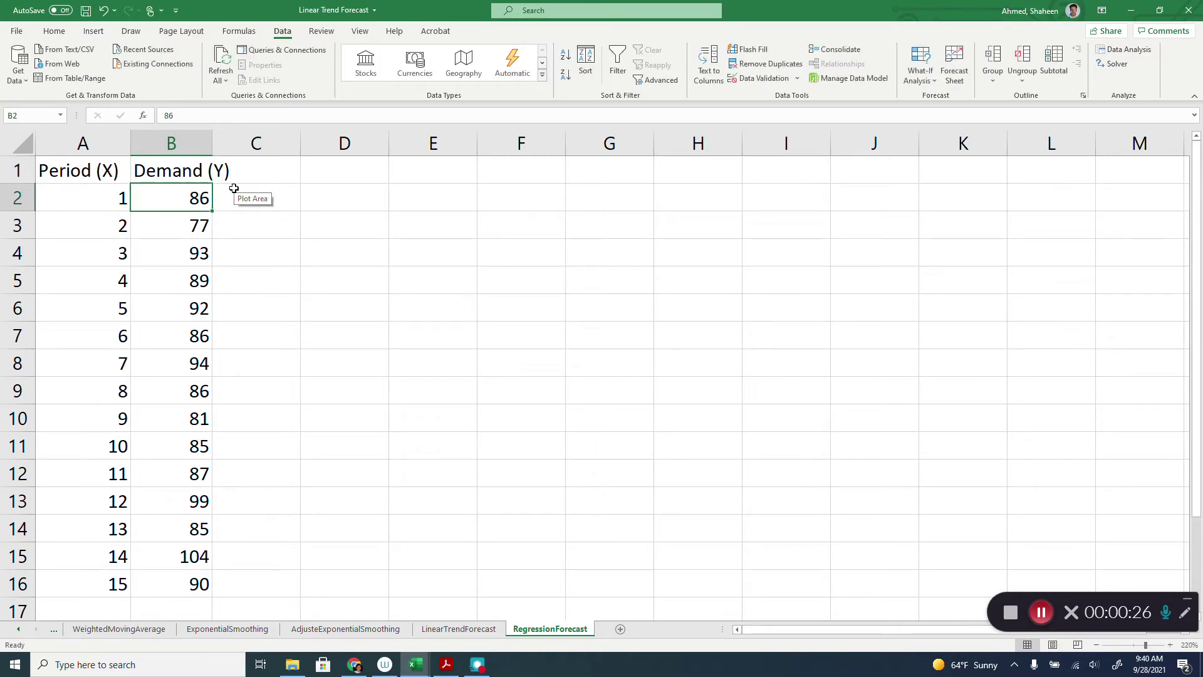
double_click(212, 145)
left_click(273, 259)
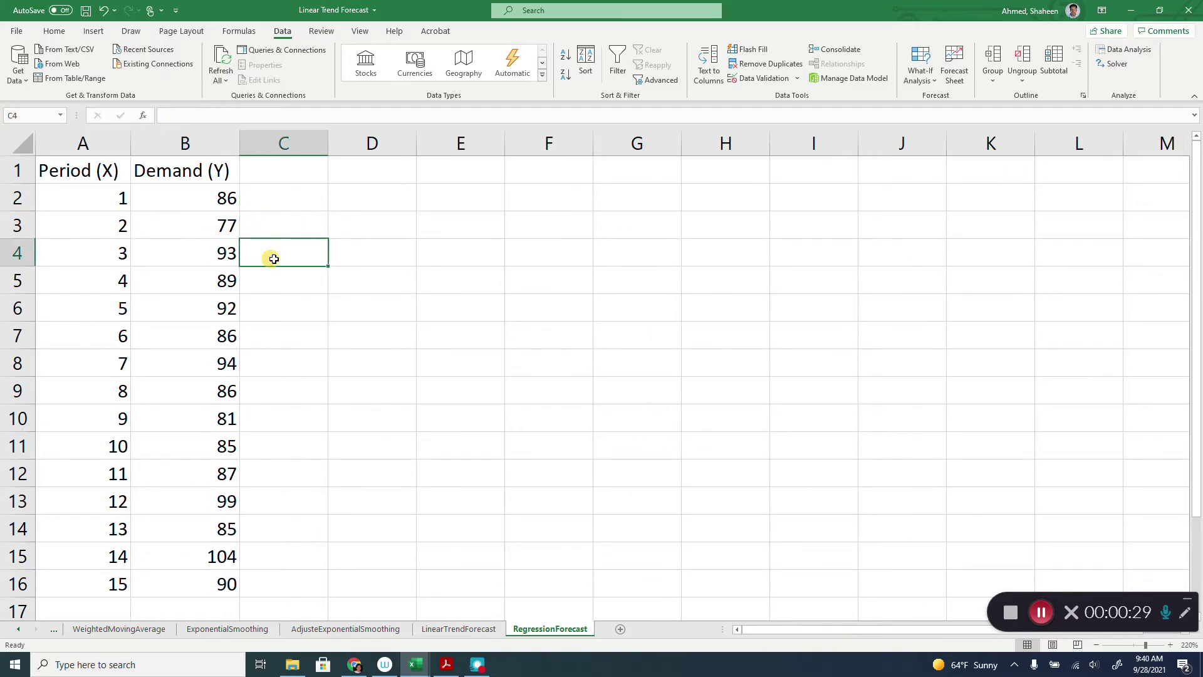
Check the Excel Add-ins list in Options to confirm Analysis ToolPak and Solver Add-in are enabled
right_click(1133, 80)
left_click(1056, 107)
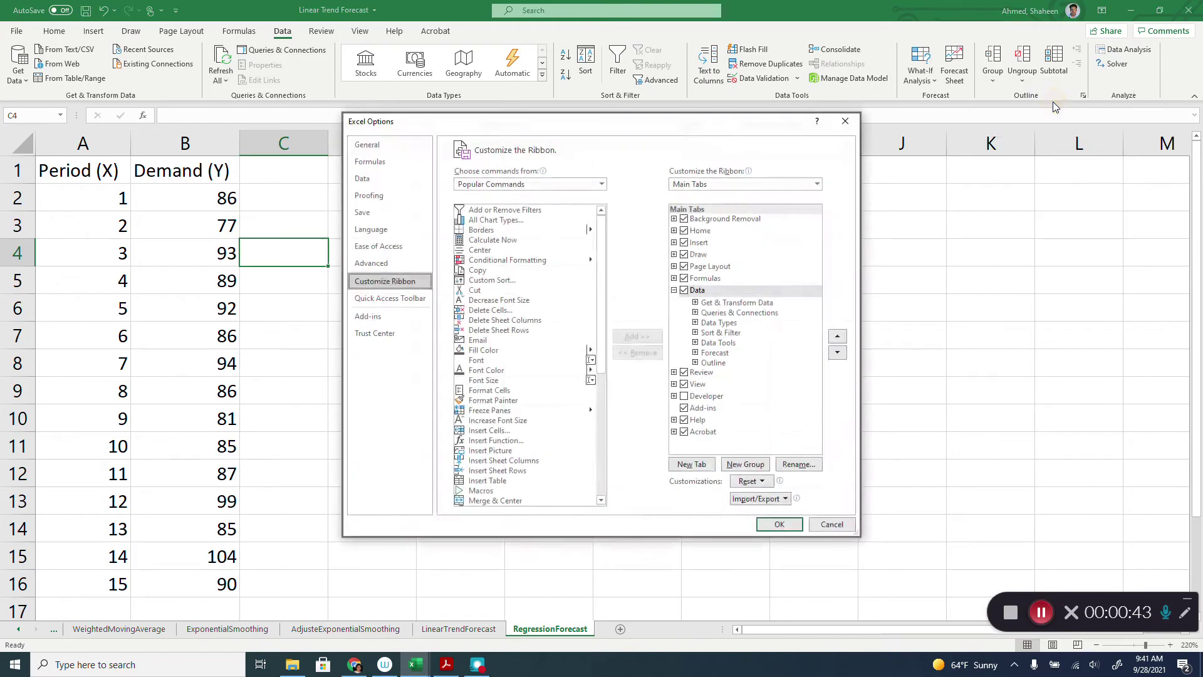
left_click(369, 316)
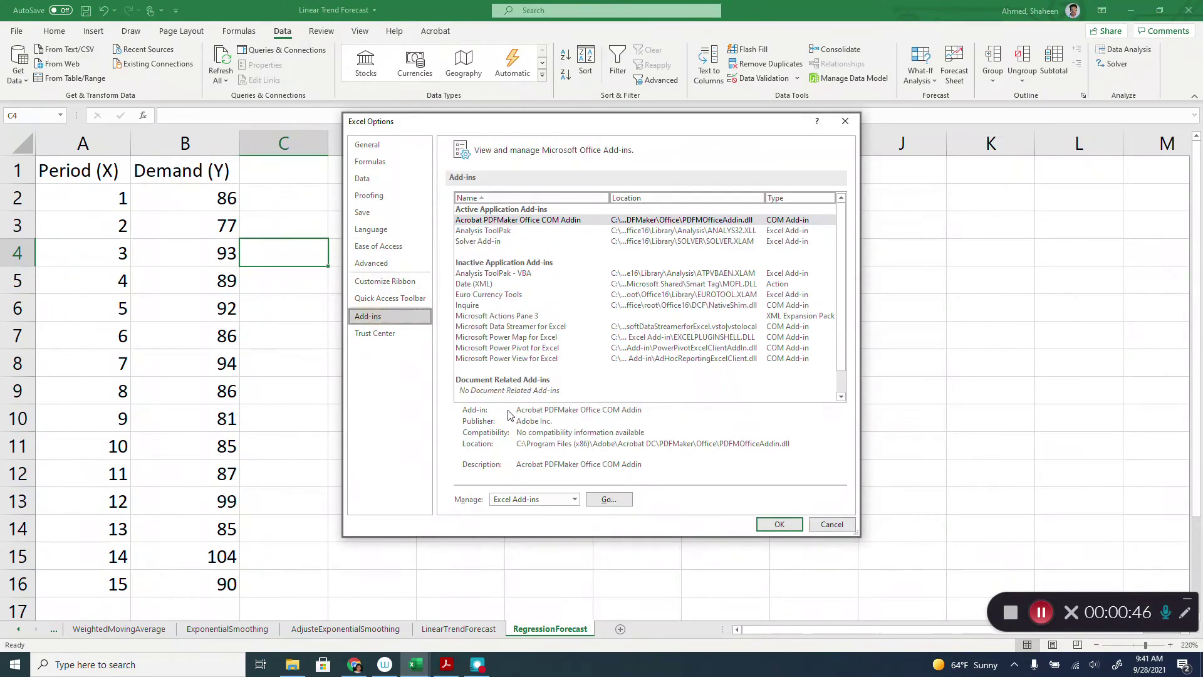
left_click(609, 500)
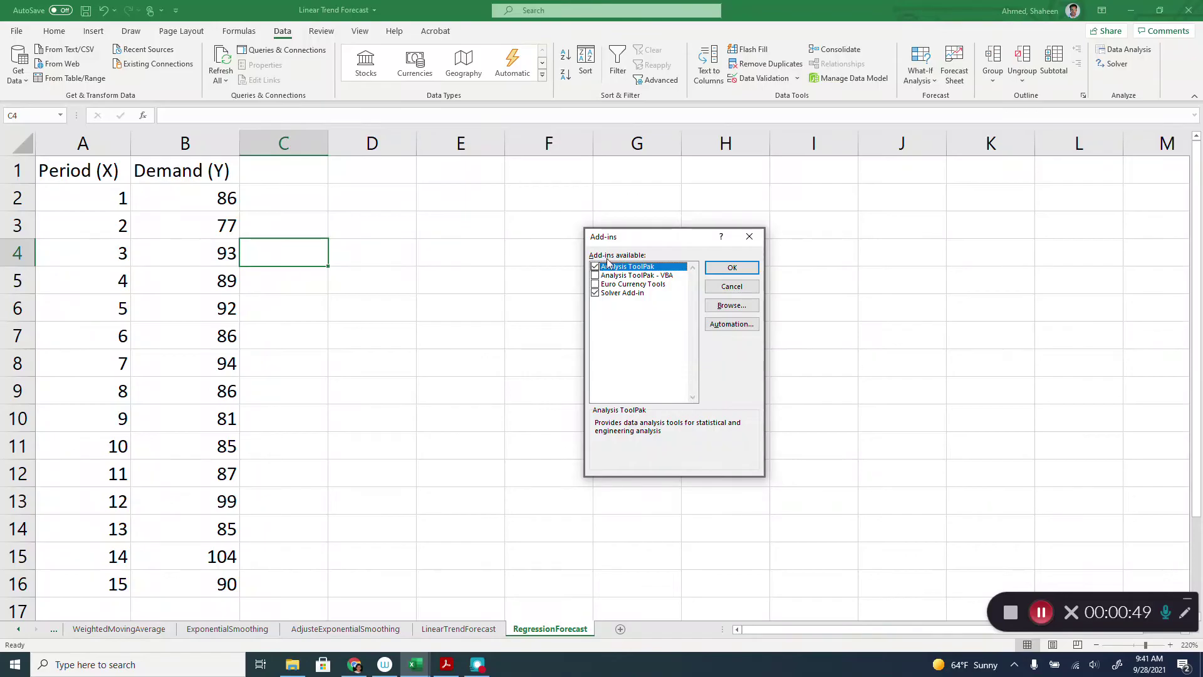
left_click(749, 237)
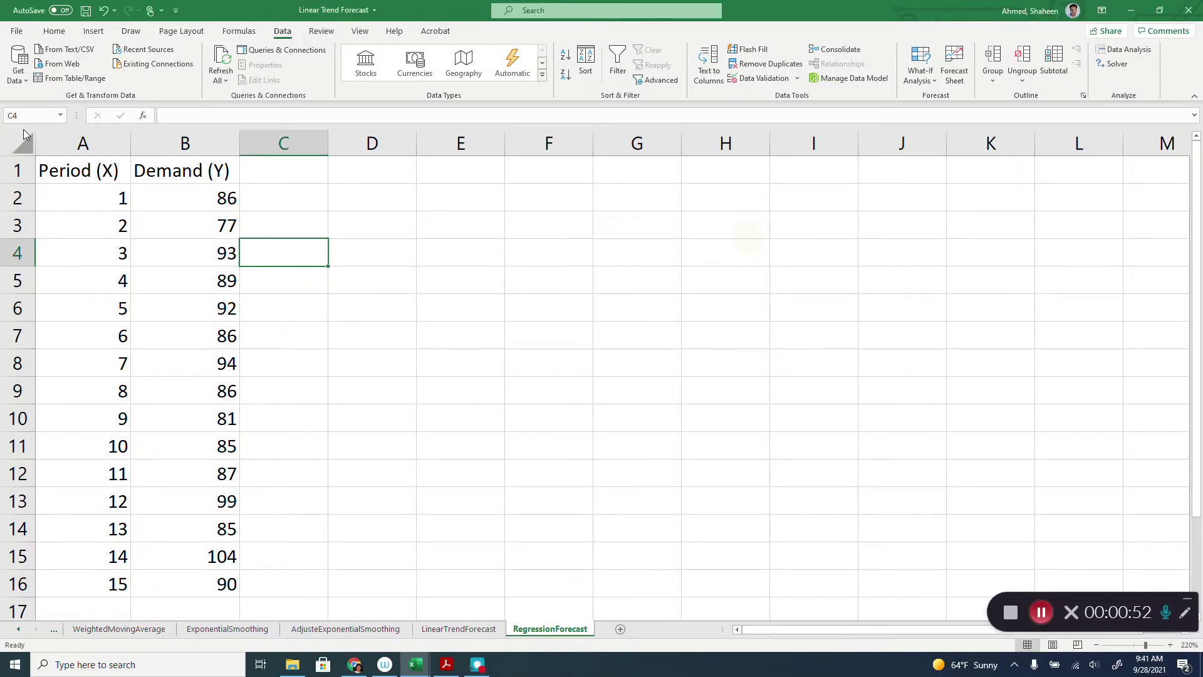
left_click(17, 33)
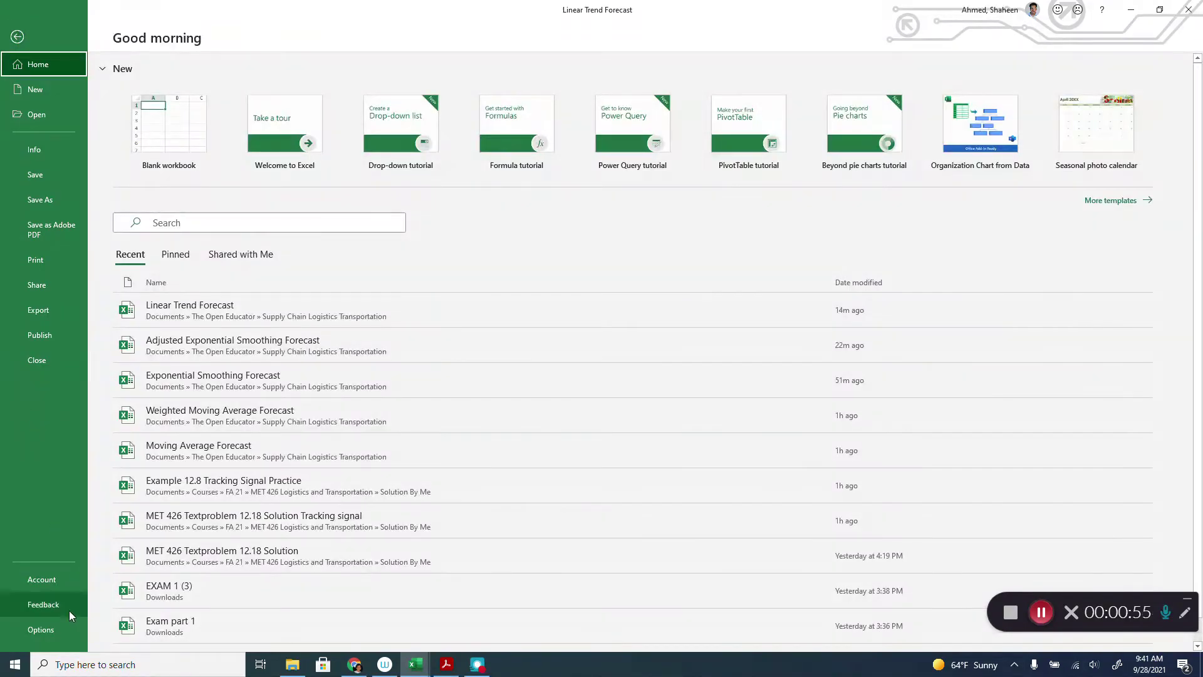
left_click(40, 629)
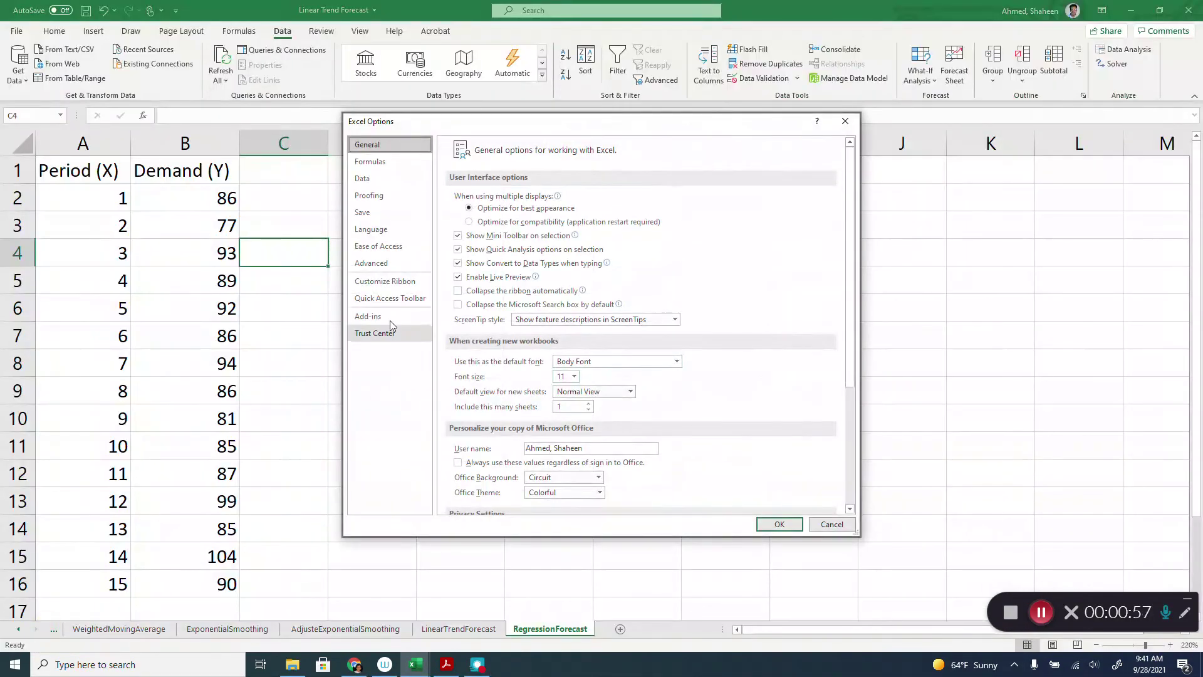
left_click(375, 317)
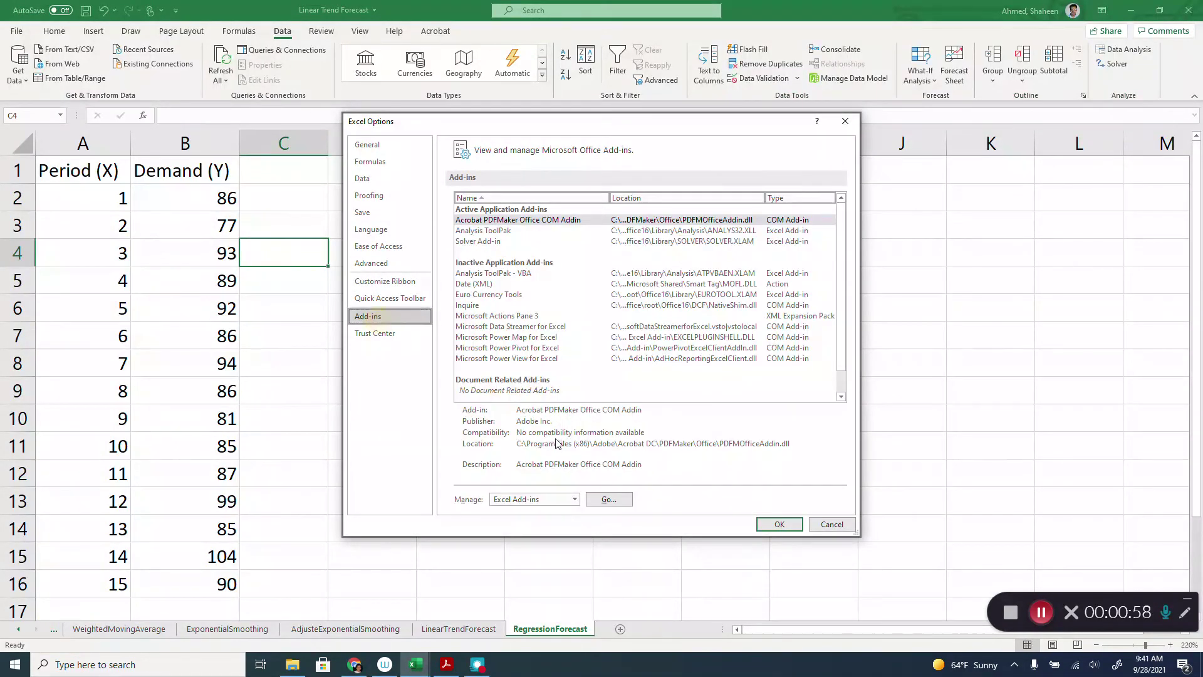
left_click(610, 499)
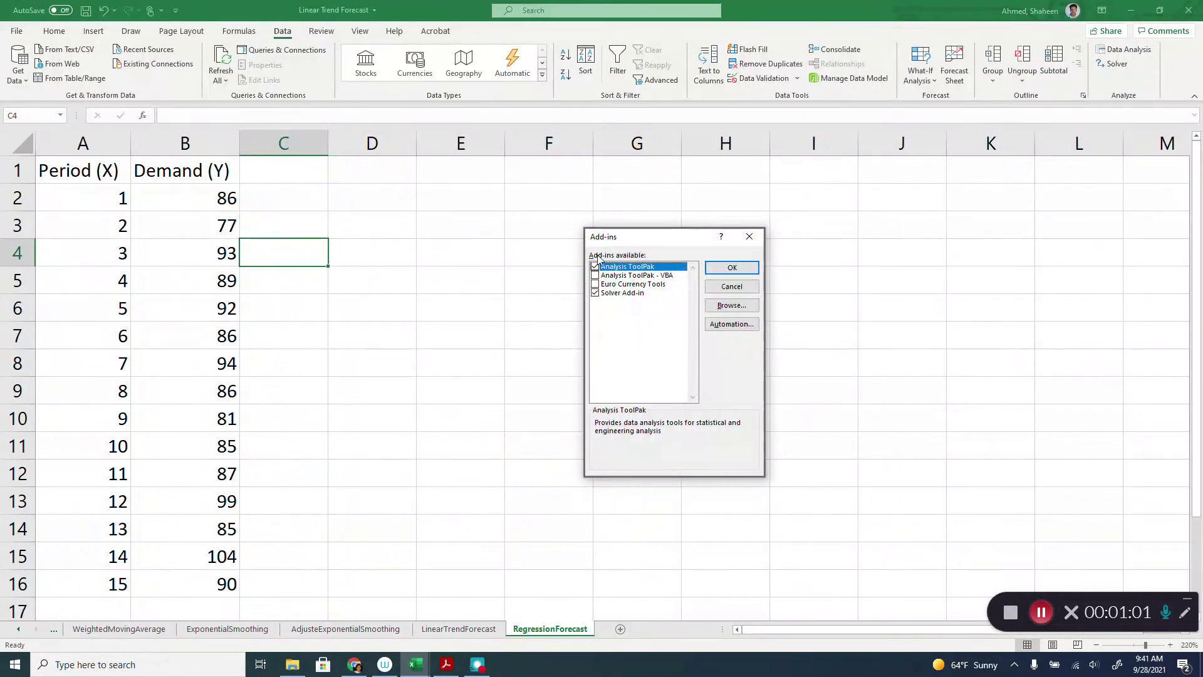
left_click(749, 236)
Run Regression with Y range B1:B16, X range A1:A16, Labels ticked, output to a new worksheet
left_click(1125, 53)
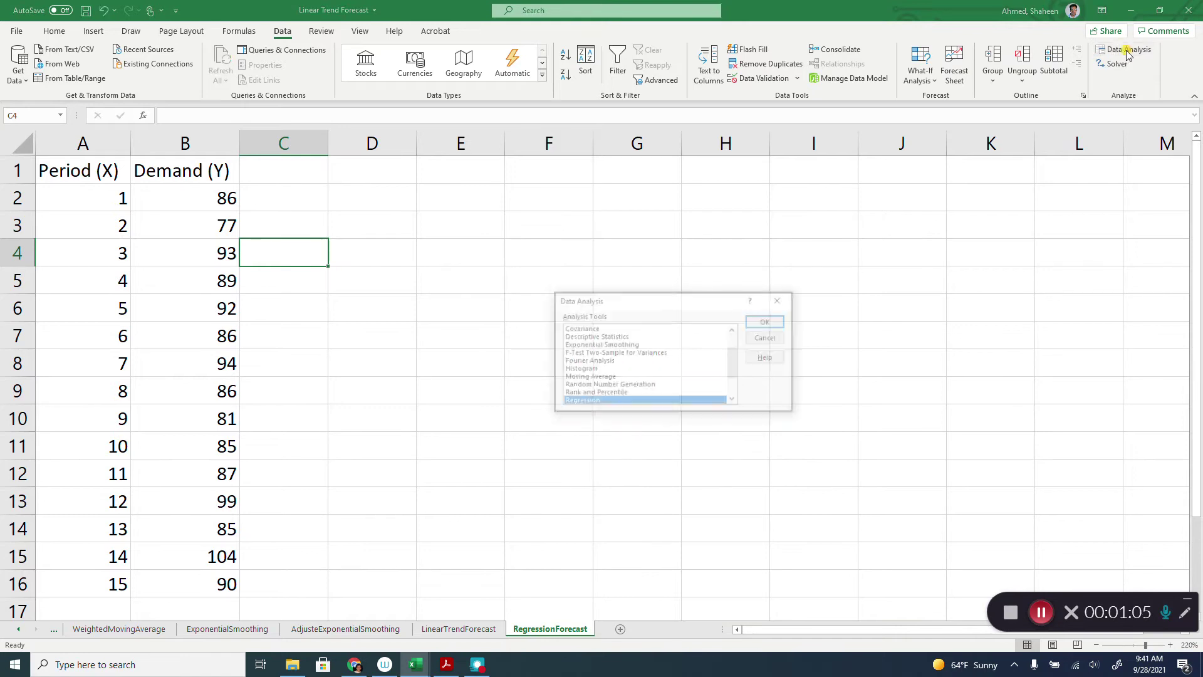
left_click_drag(713, 304, 799, 209)
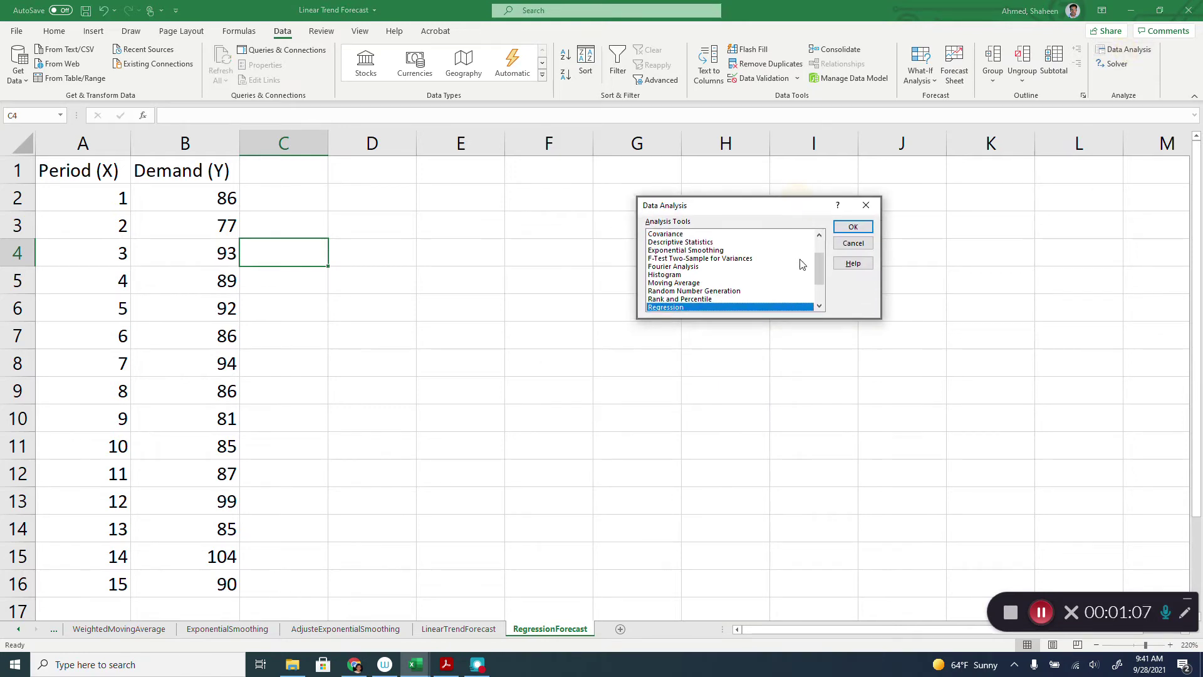
left_click(858, 225)
left_click(809, 180)
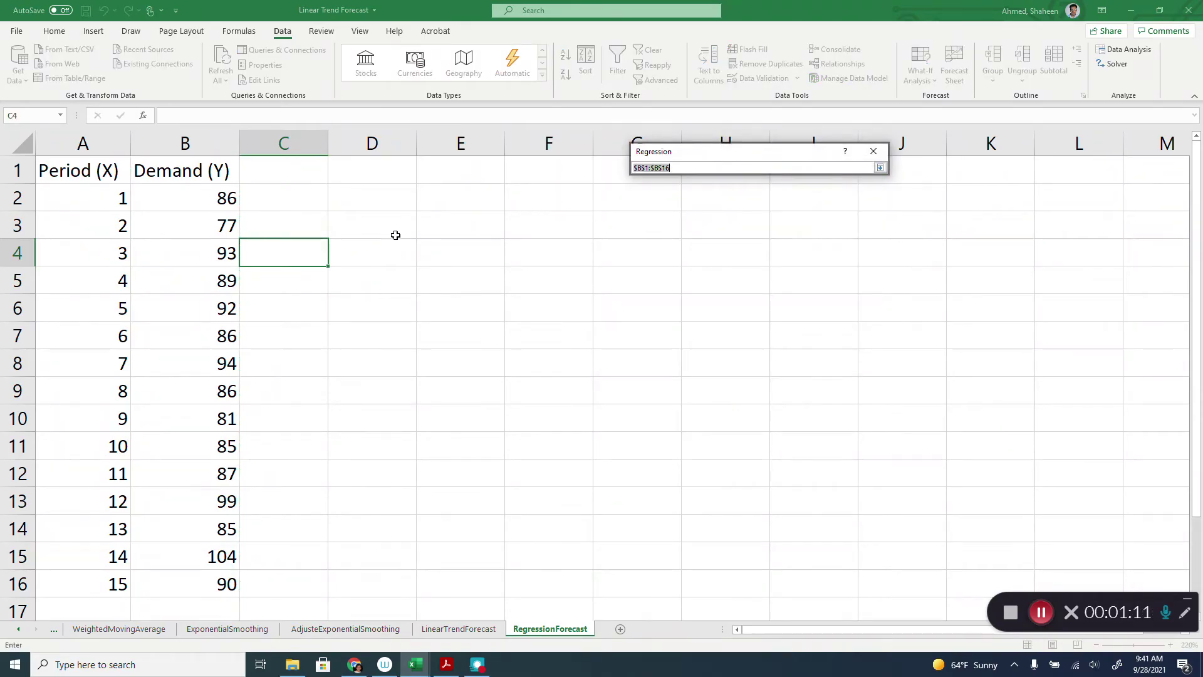
left_click_drag(209, 171, 178, 589)
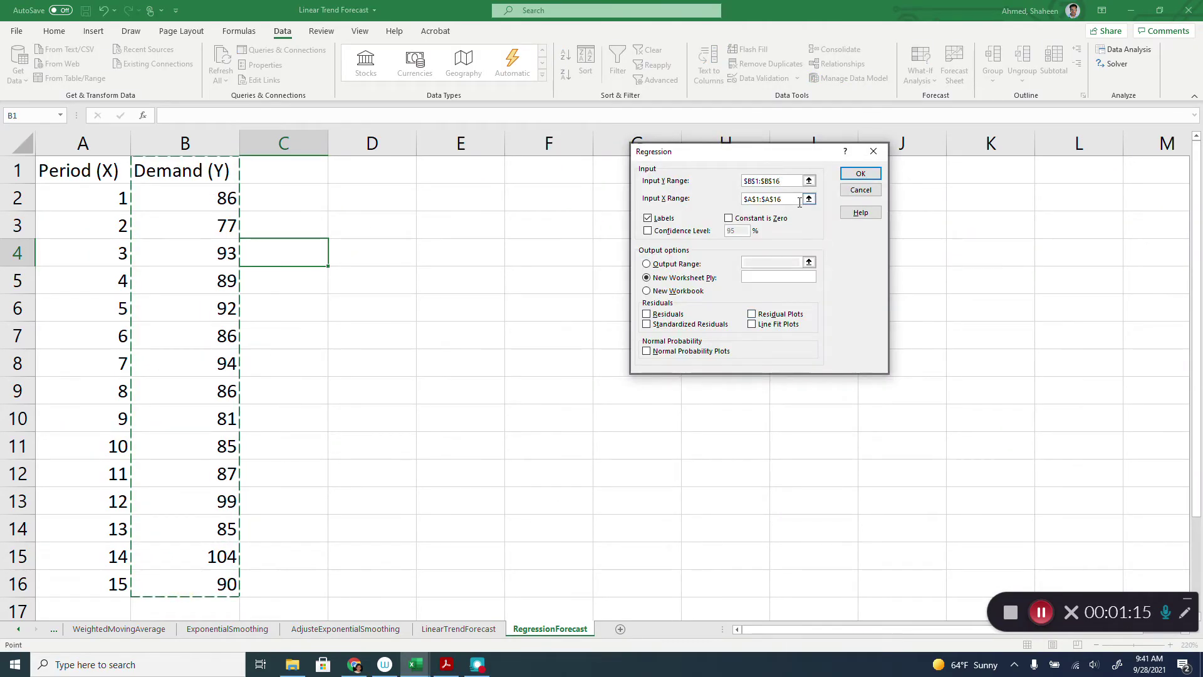
left_click(808, 198)
left_click_drag(84, 170, 127, 290)
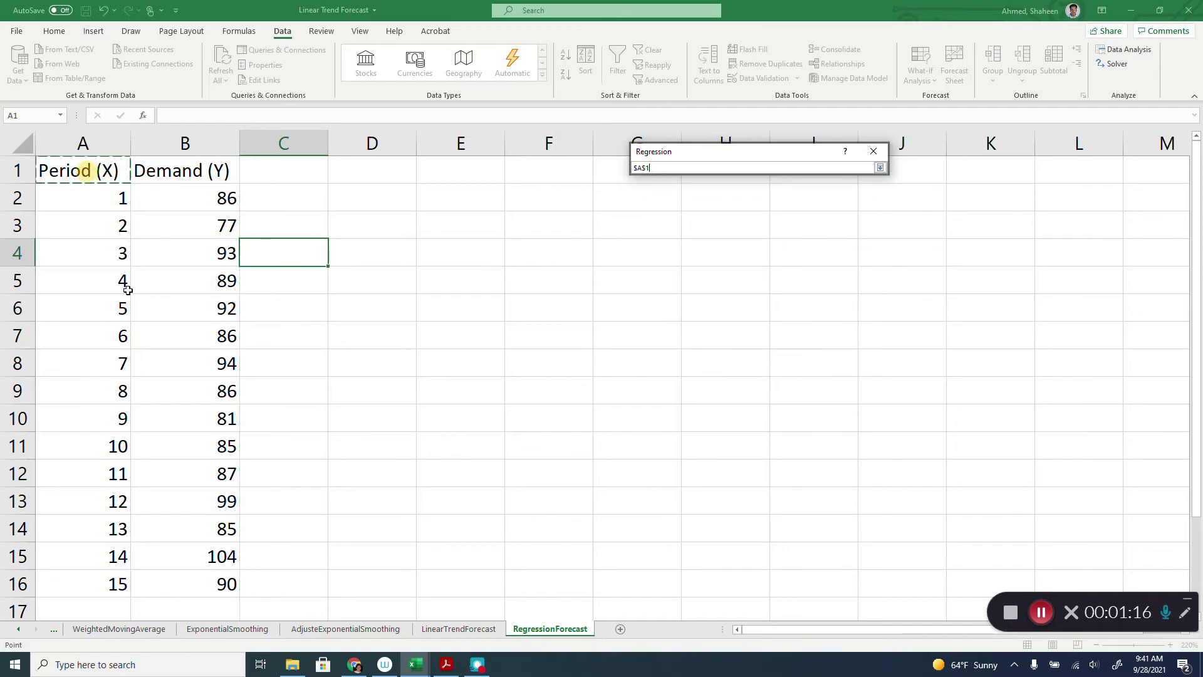
left_click(85, 587, "shift")
key("Return")
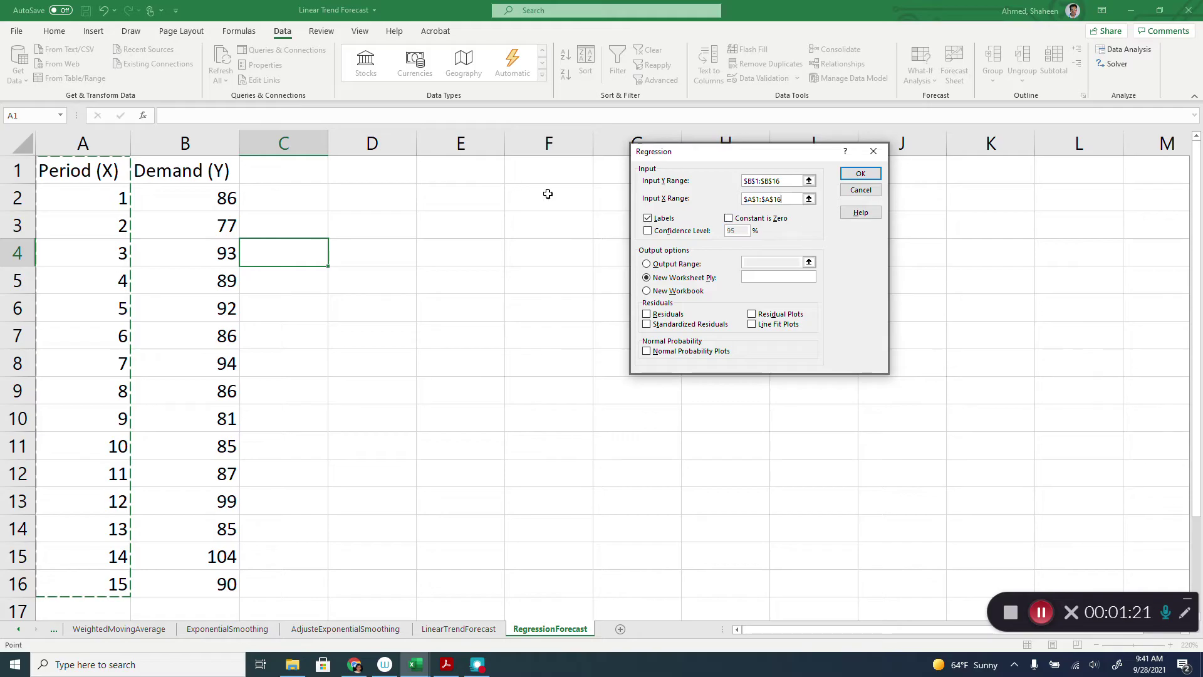
left_click(648, 219)
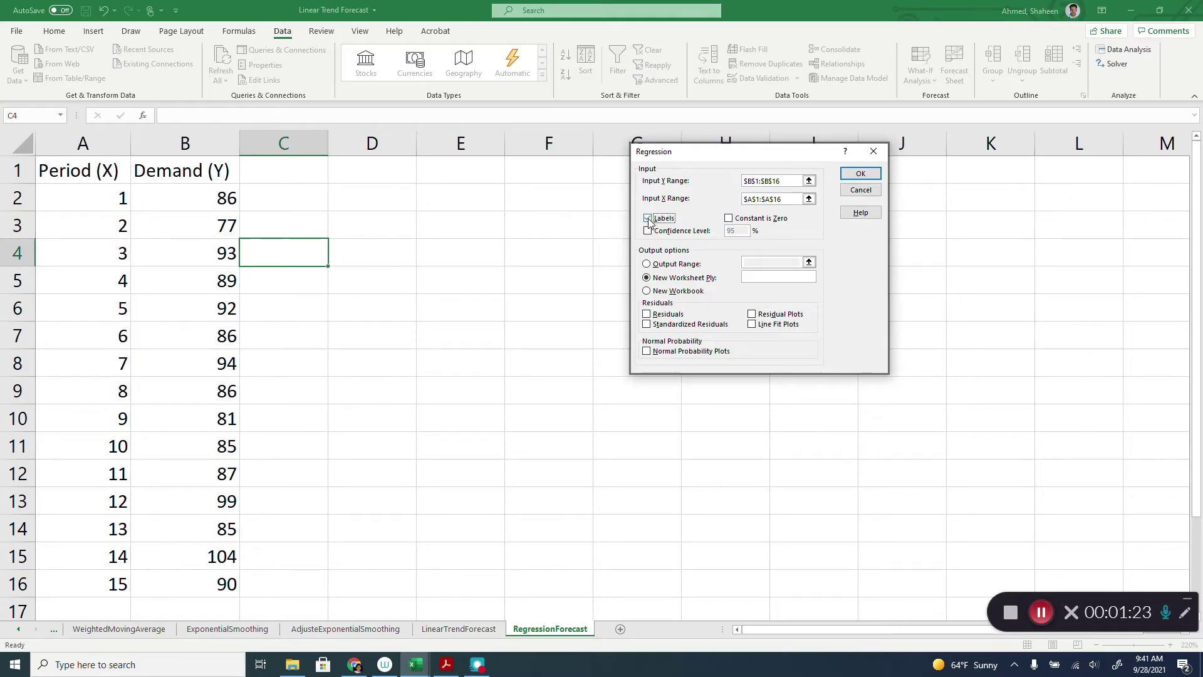
left_click(860, 174)
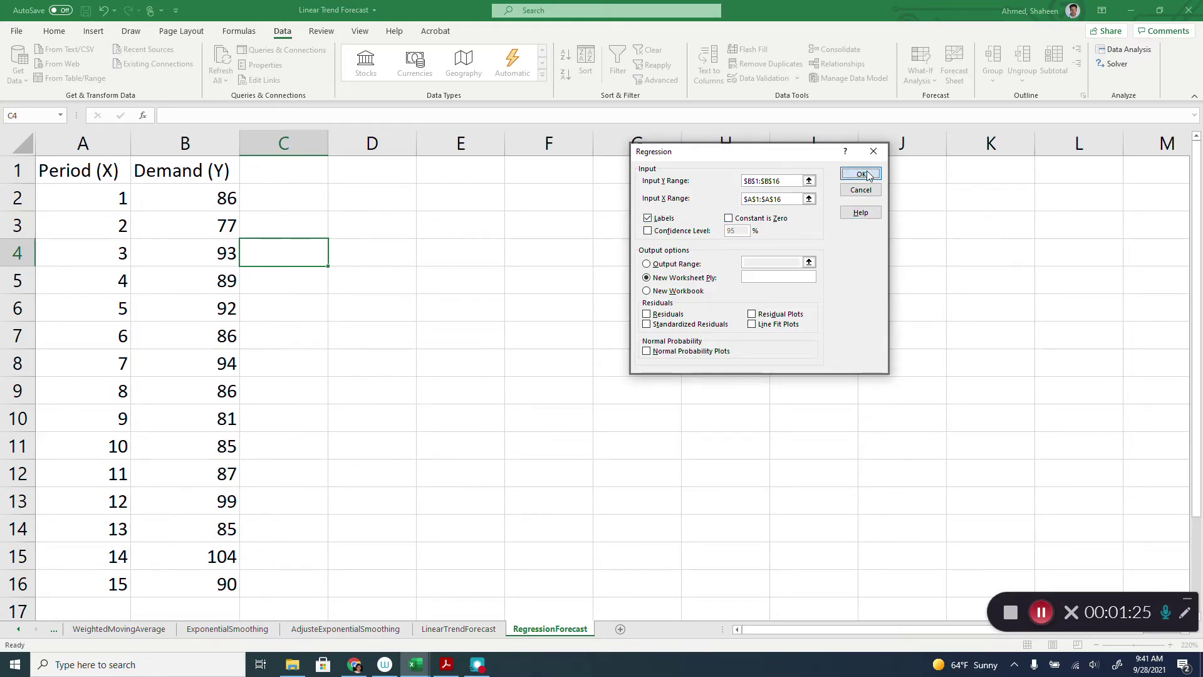
scroll(188, 320, "up", 5)
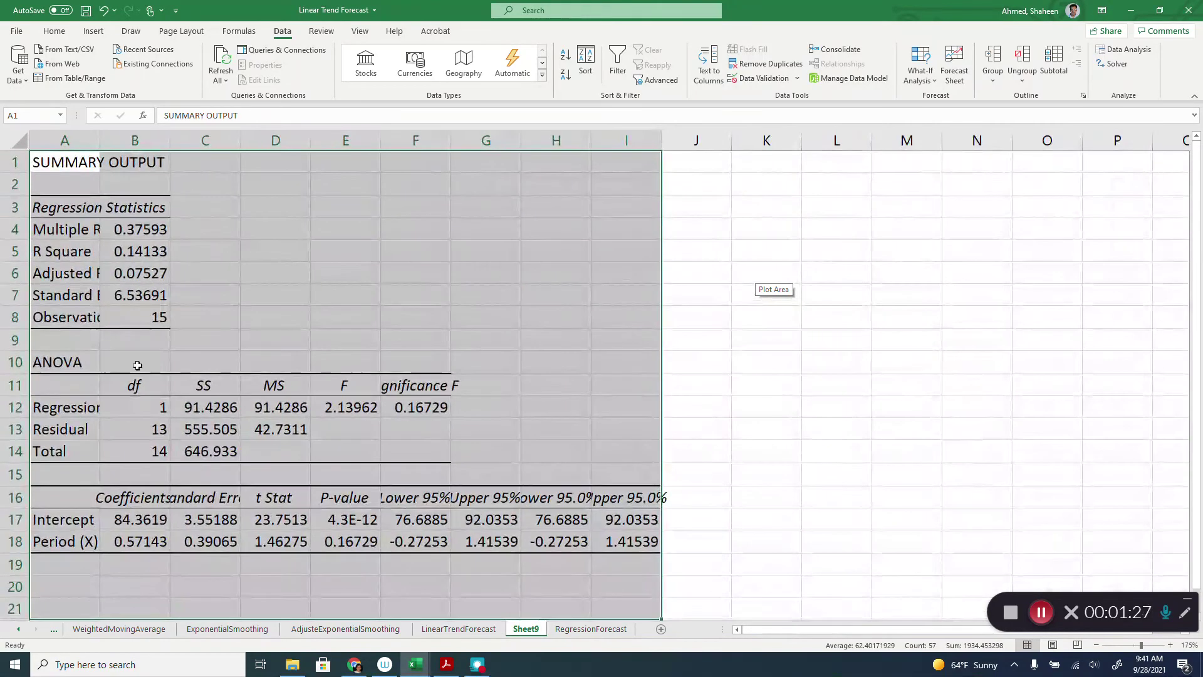
scroll(197, 509, "down", 1)
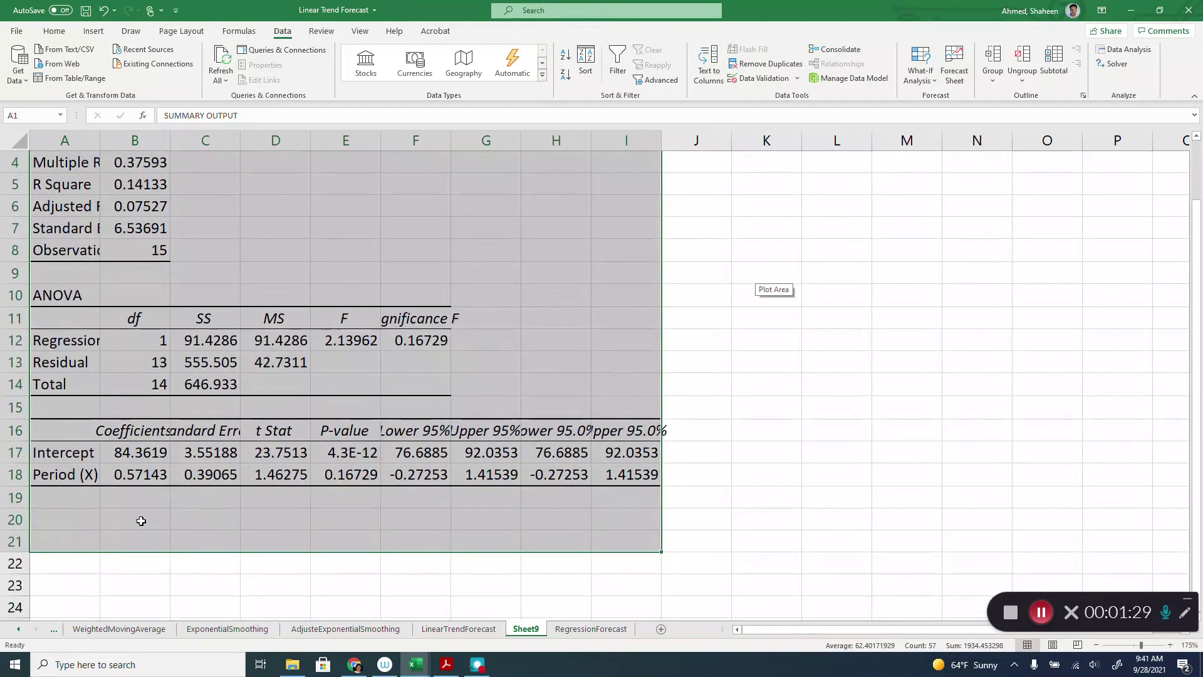
left_click(141, 518)
left_click_drag(63, 452, 146, 479)
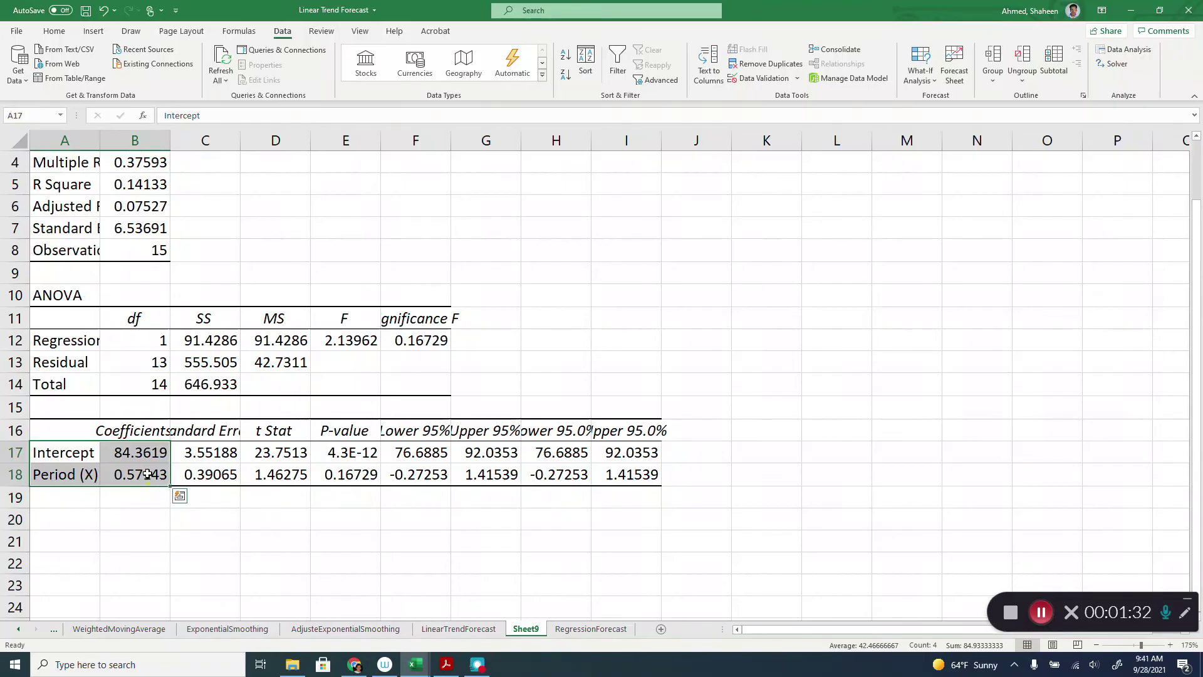
left_click(139, 517)
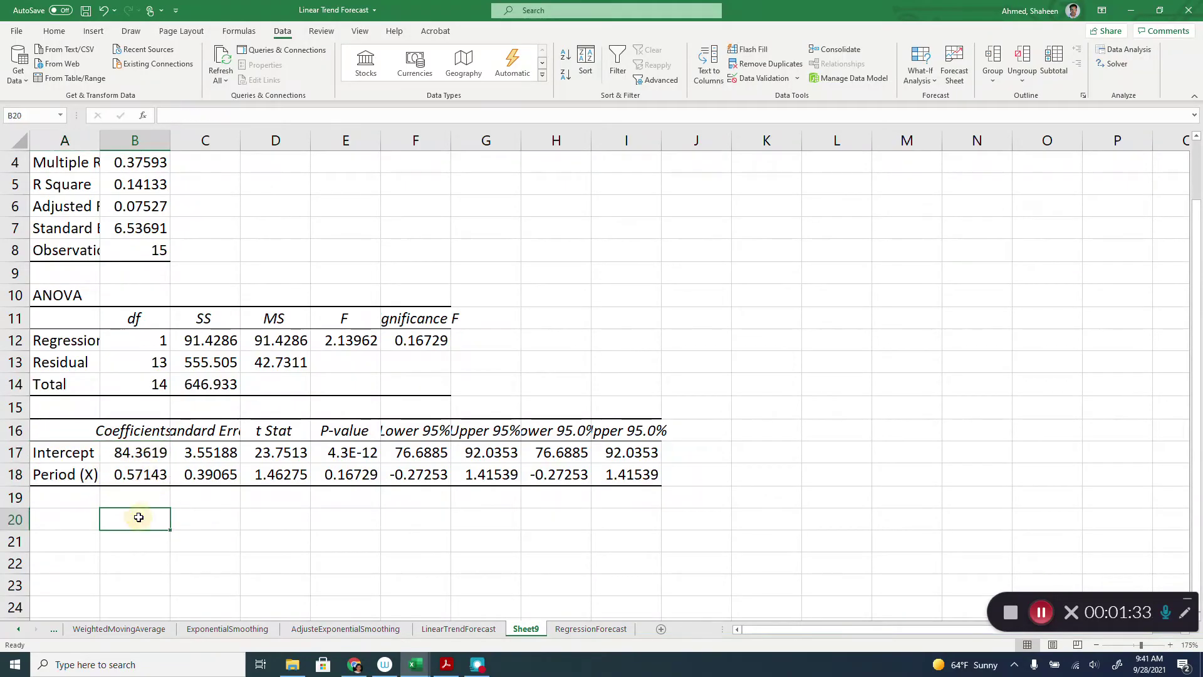
left_click(578, 631)
left_click(118, 582)
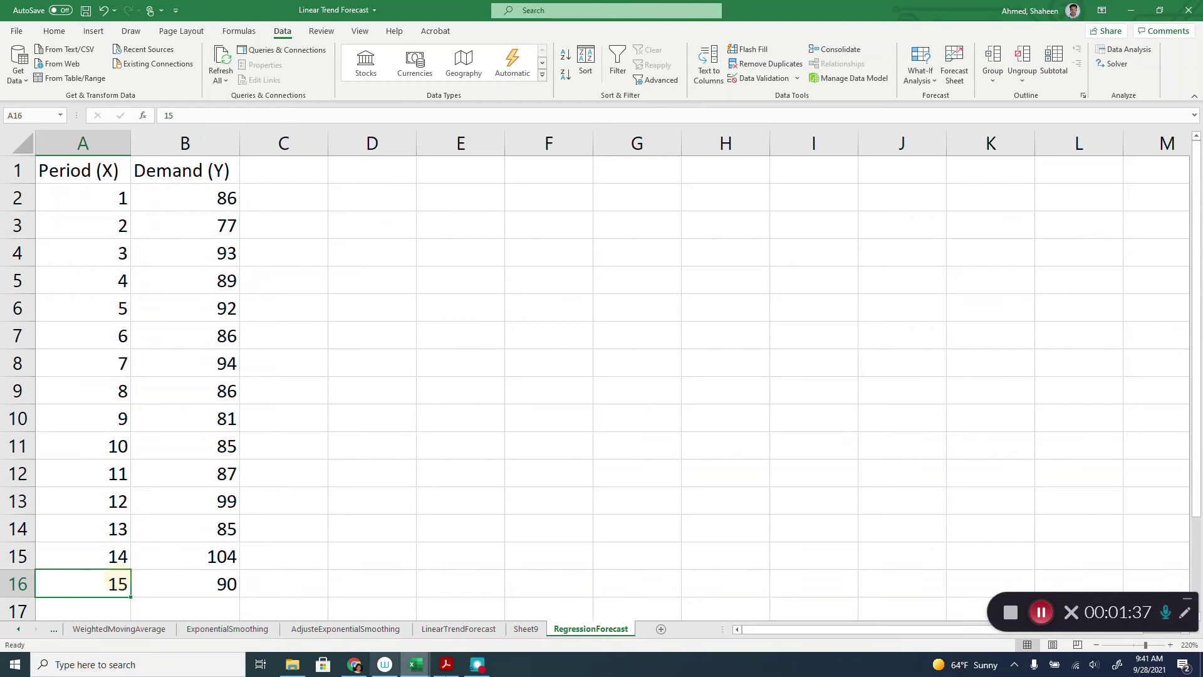
left_click(526, 629)
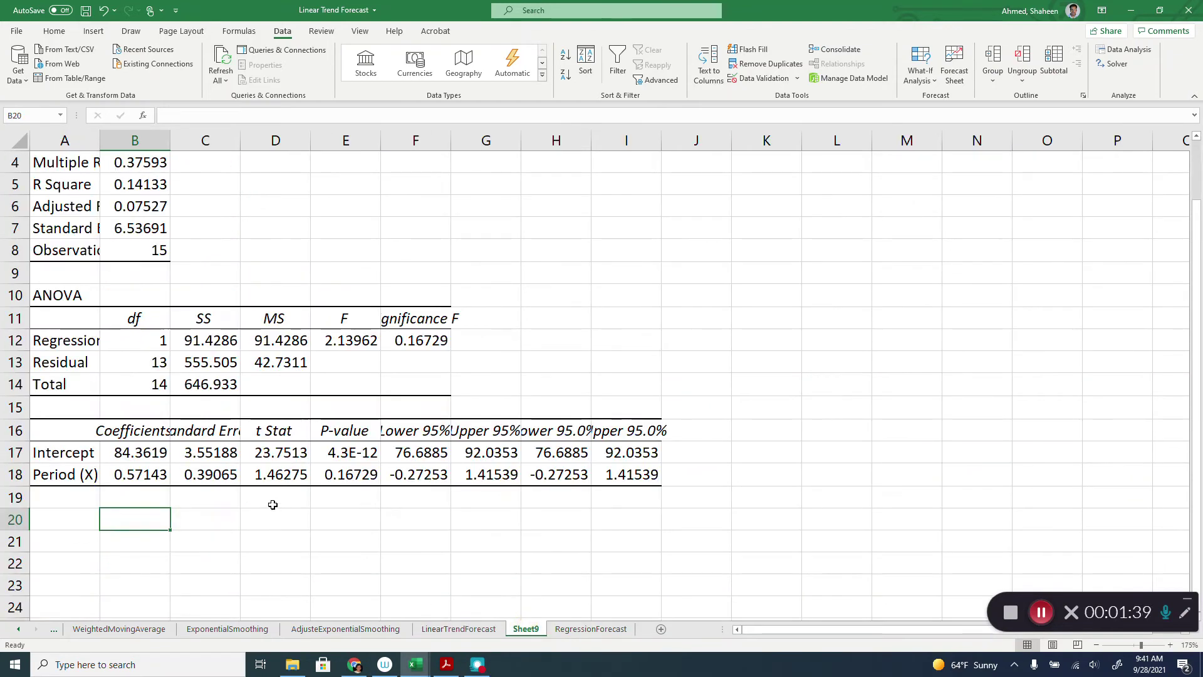
Forecast period 16 in B20 with =B18*16+B17 (93.5048), then select columns A and B
type("=")
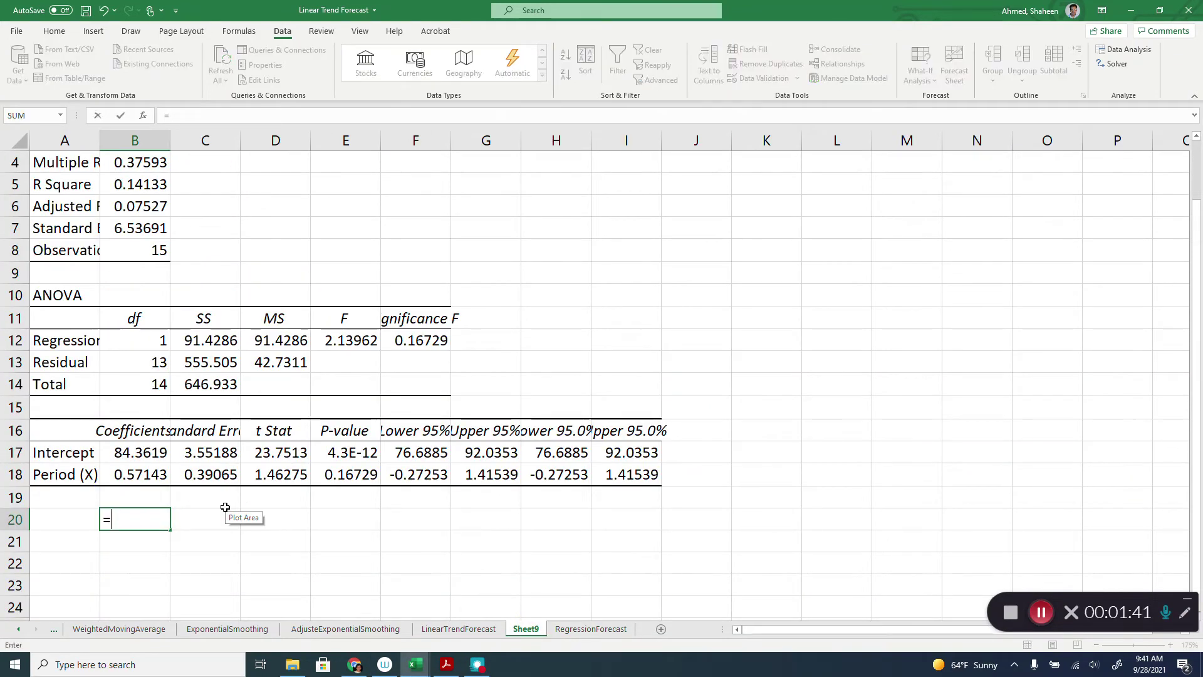
left_click(124, 476)
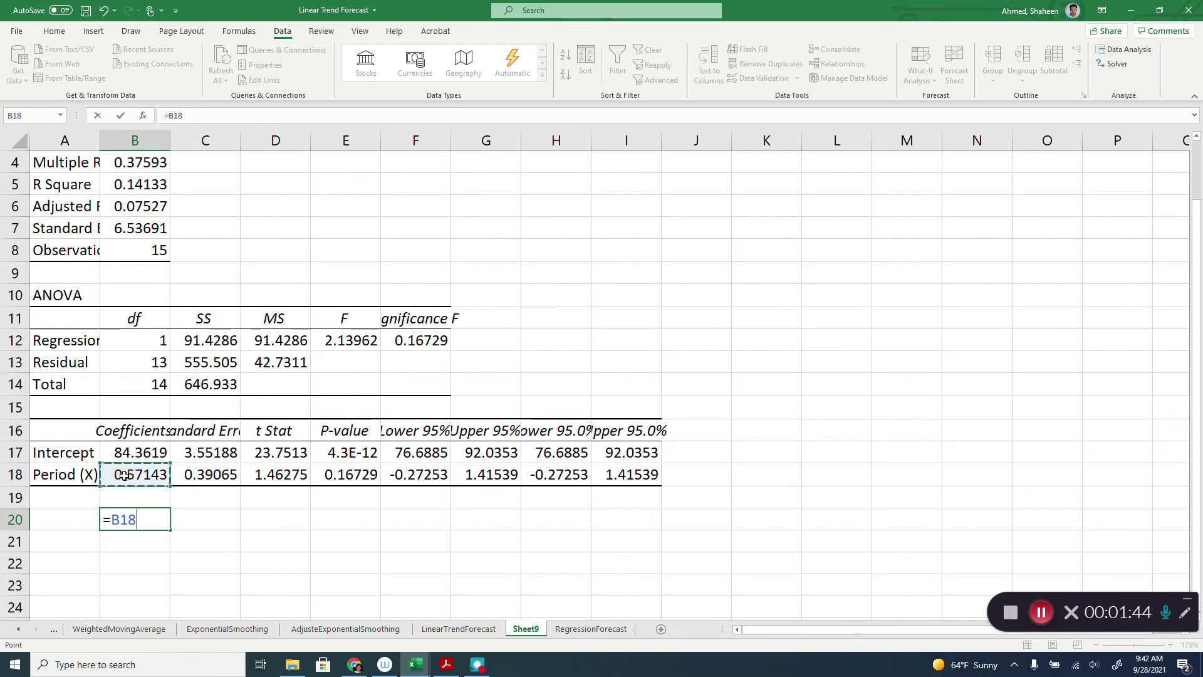
type("*16")
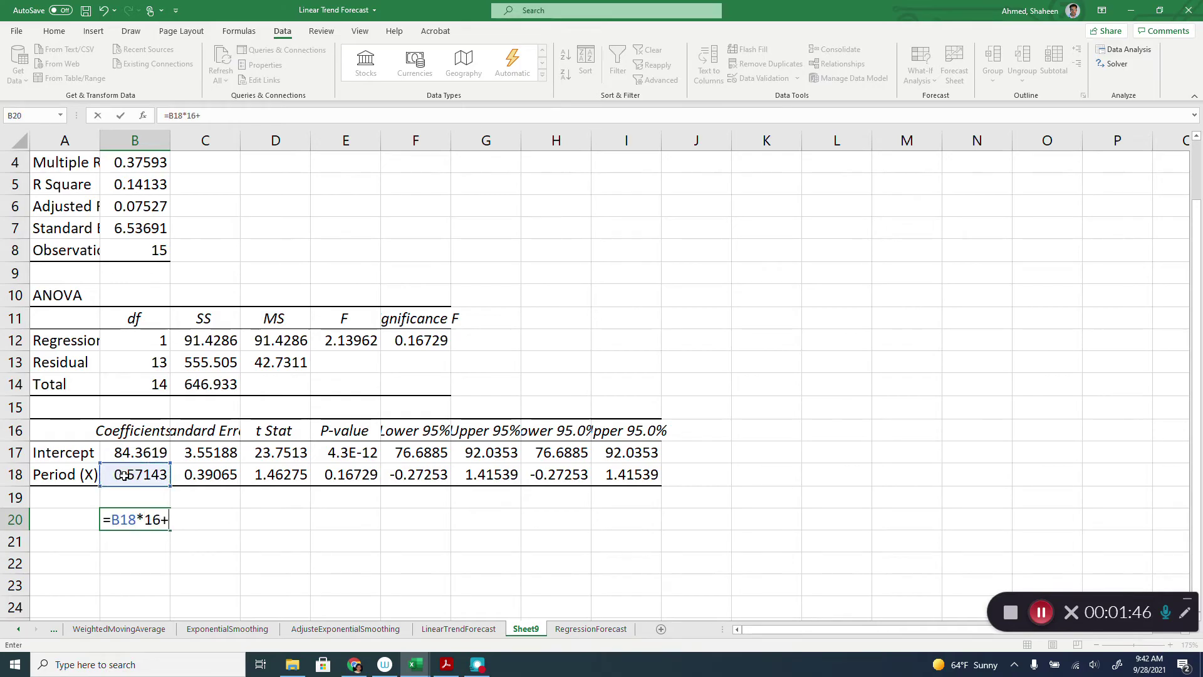
type("+")
left_click(158, 452)
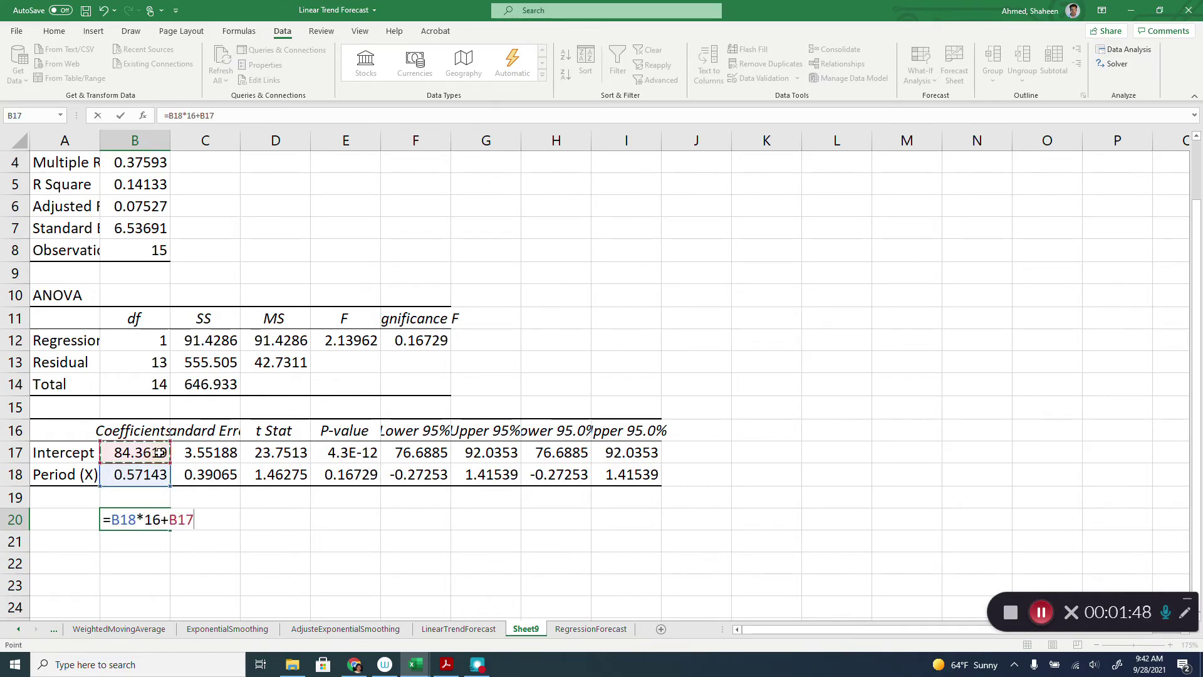
key("Return")
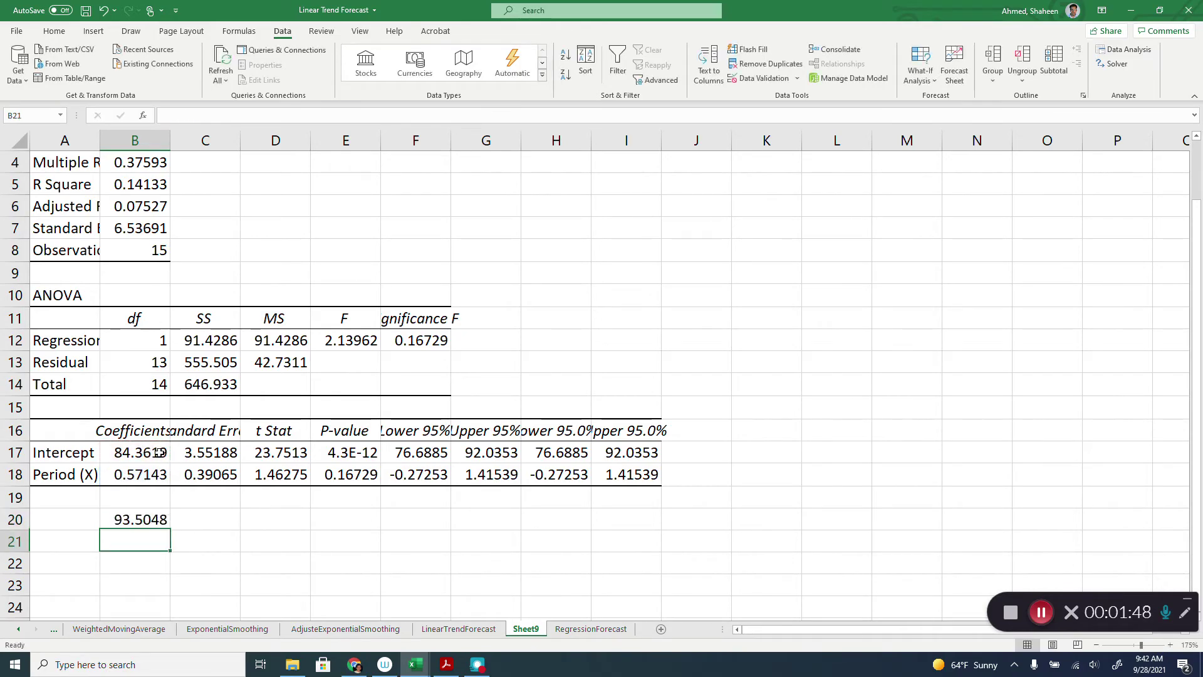
left_click(143, 524)
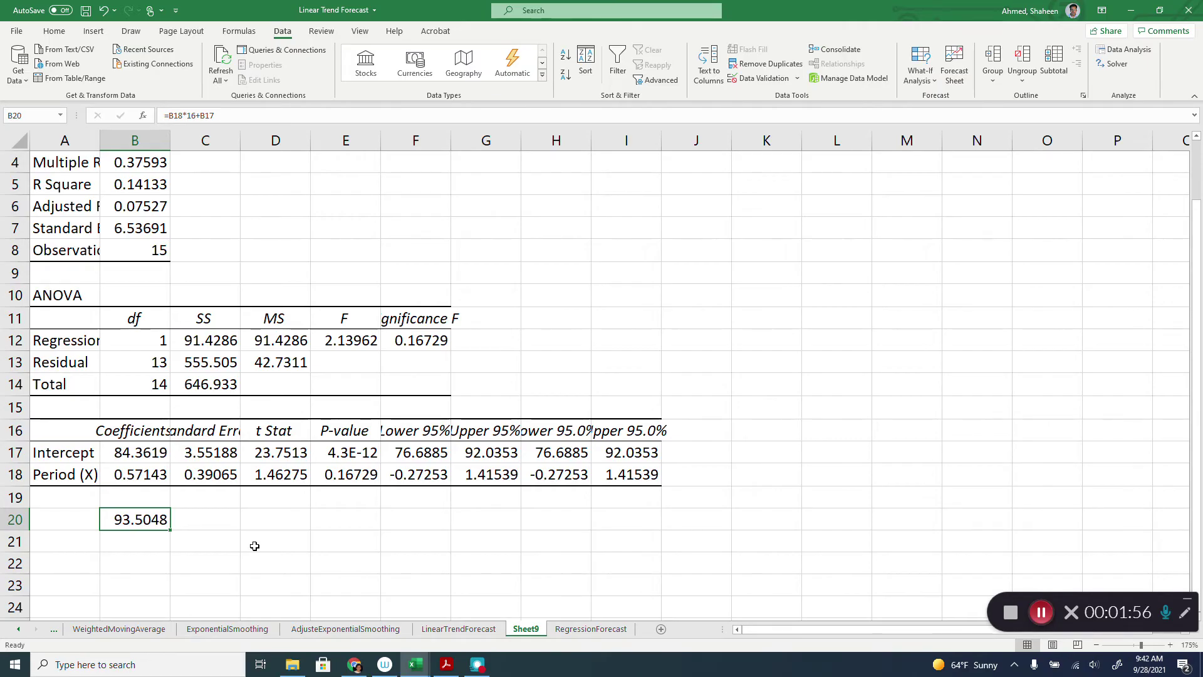
scroll(254, 546, "up", 1)
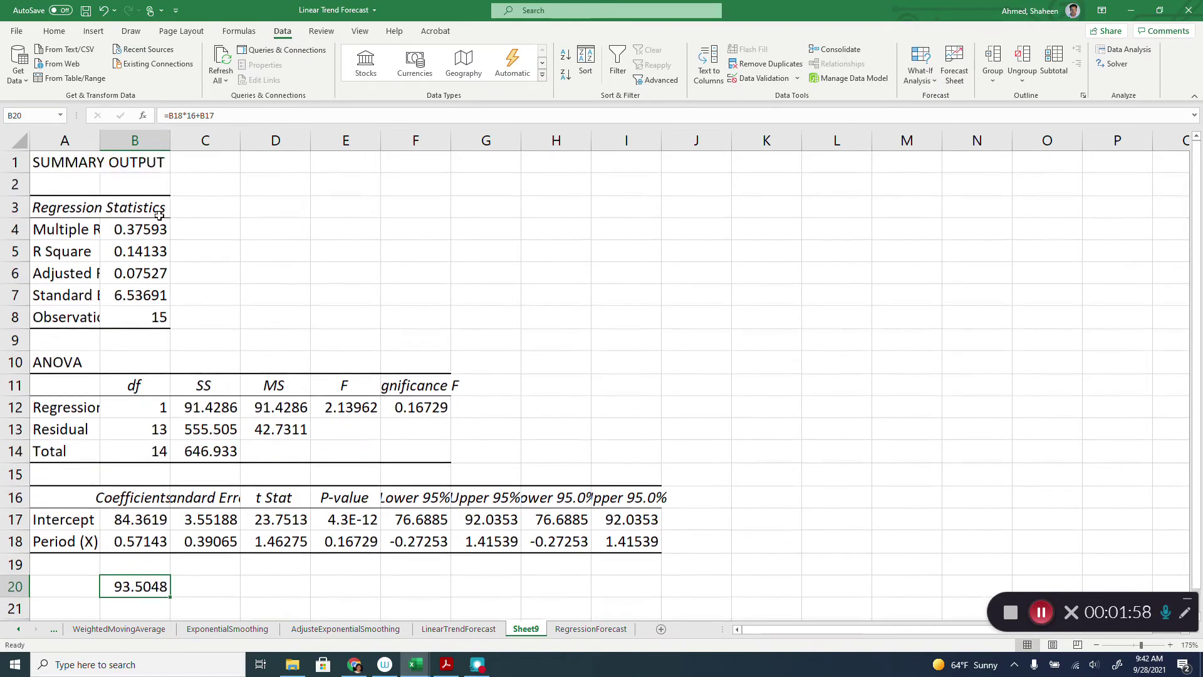
mouse_move(143, 133)
left_mouse_down()
mouse_move(69, 135)
mouse_move(176, 134)
left_mouse_up()
AutoFit columns A:B and format Multiple R and R Square as percentages (37.59%, 14.13%)
double_click(170, 136)
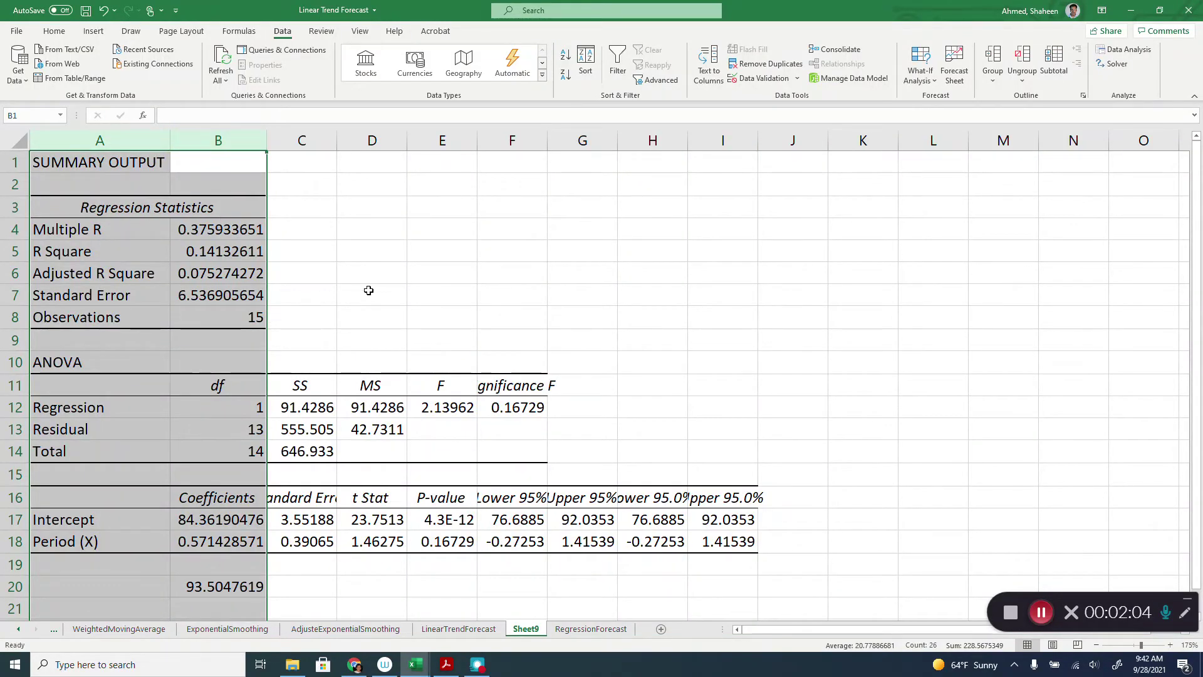
left_click(284, 229)
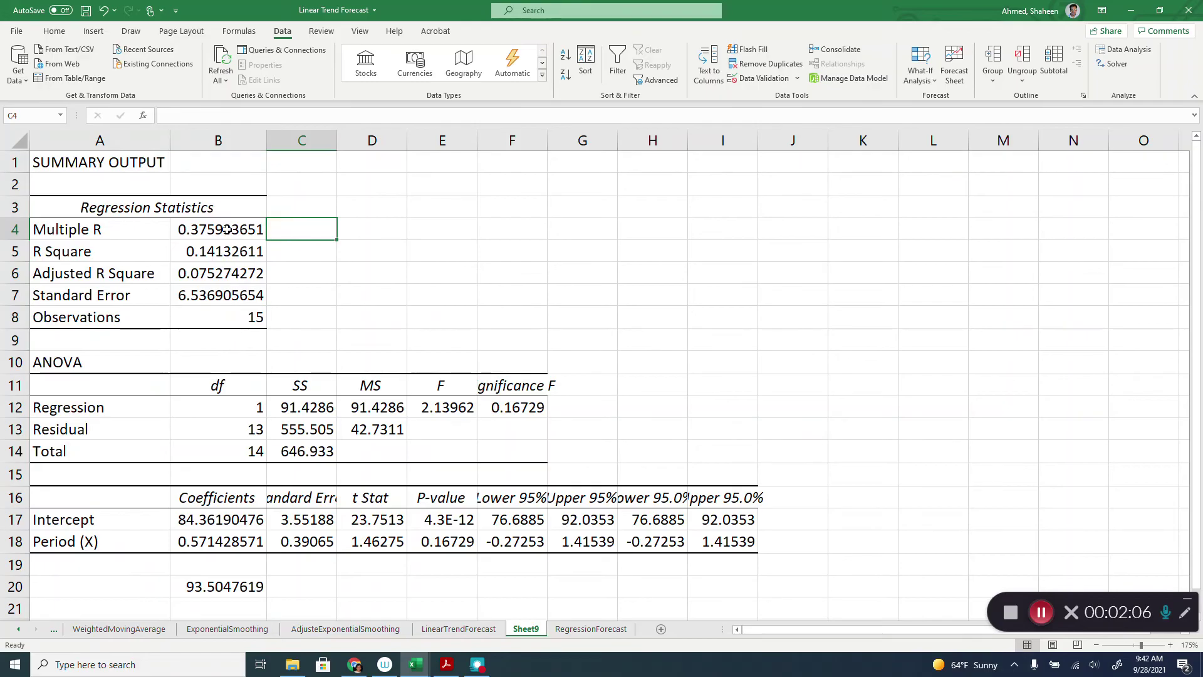
left_click_drag(97, 229, 235, 252)
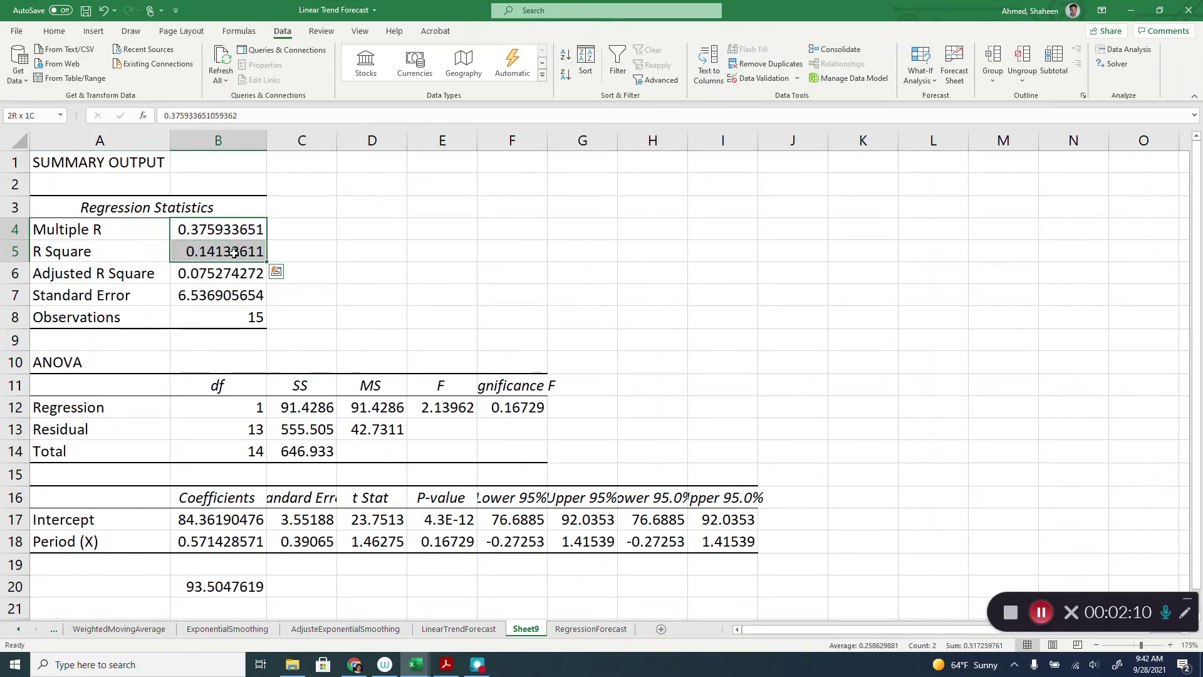
right_click(236, 250)
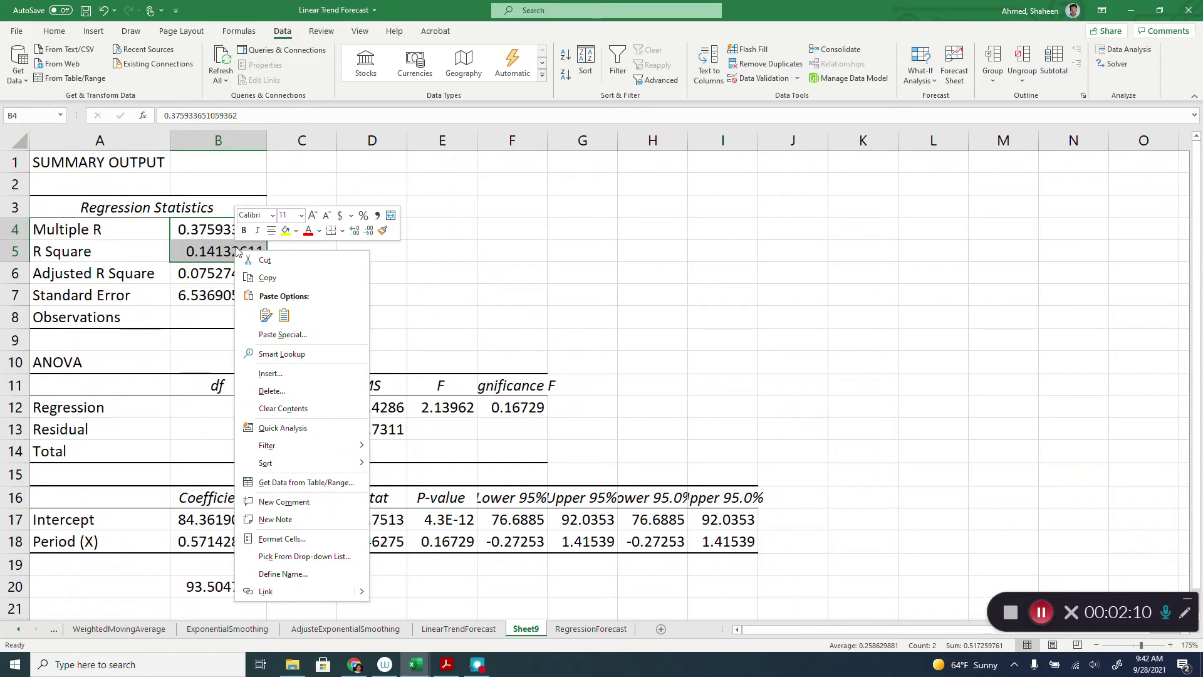
left_click(294, 538)
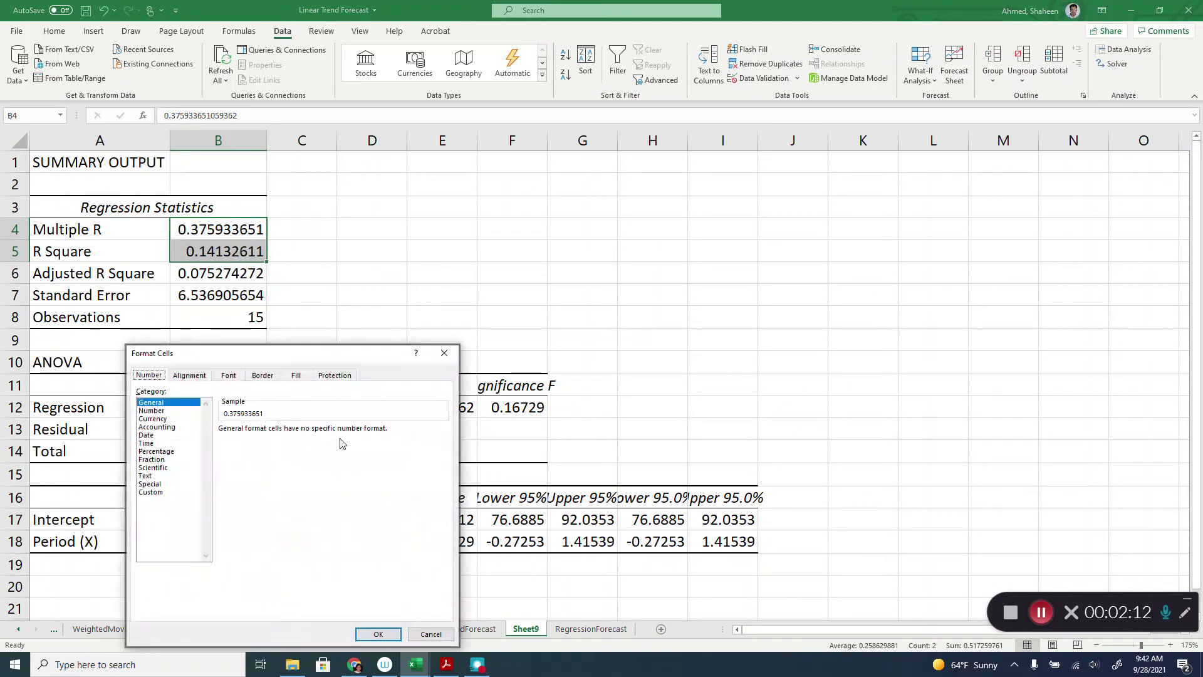
left_click(165, 451)
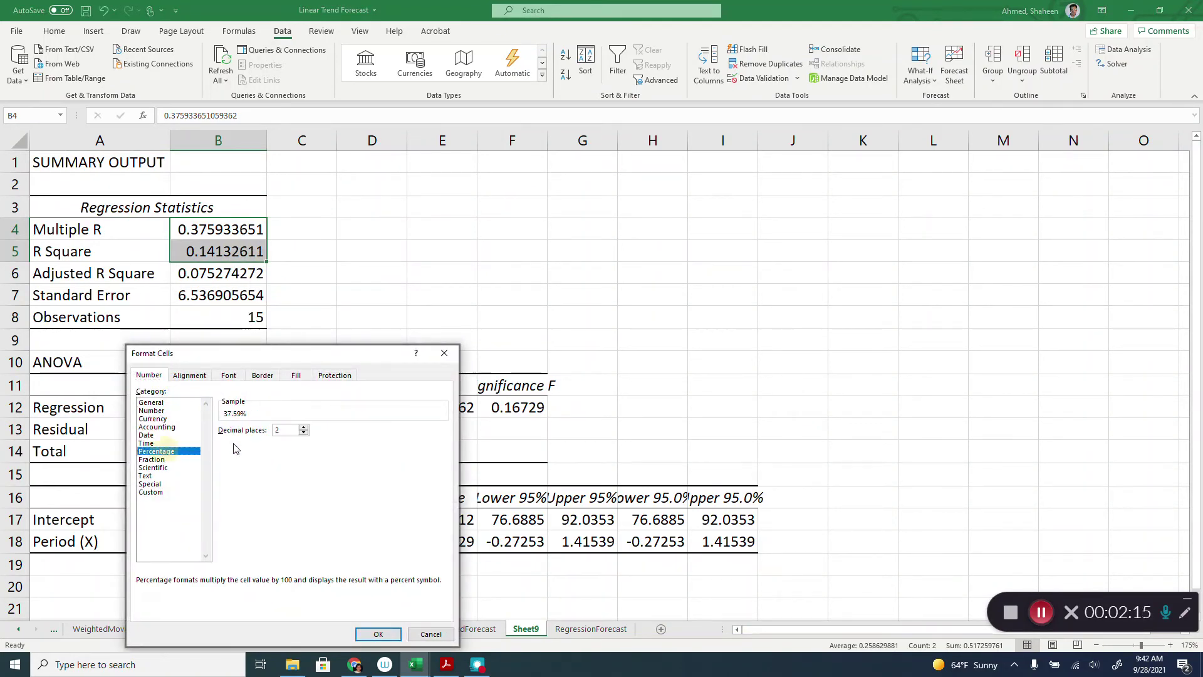
left_click(376, 633)
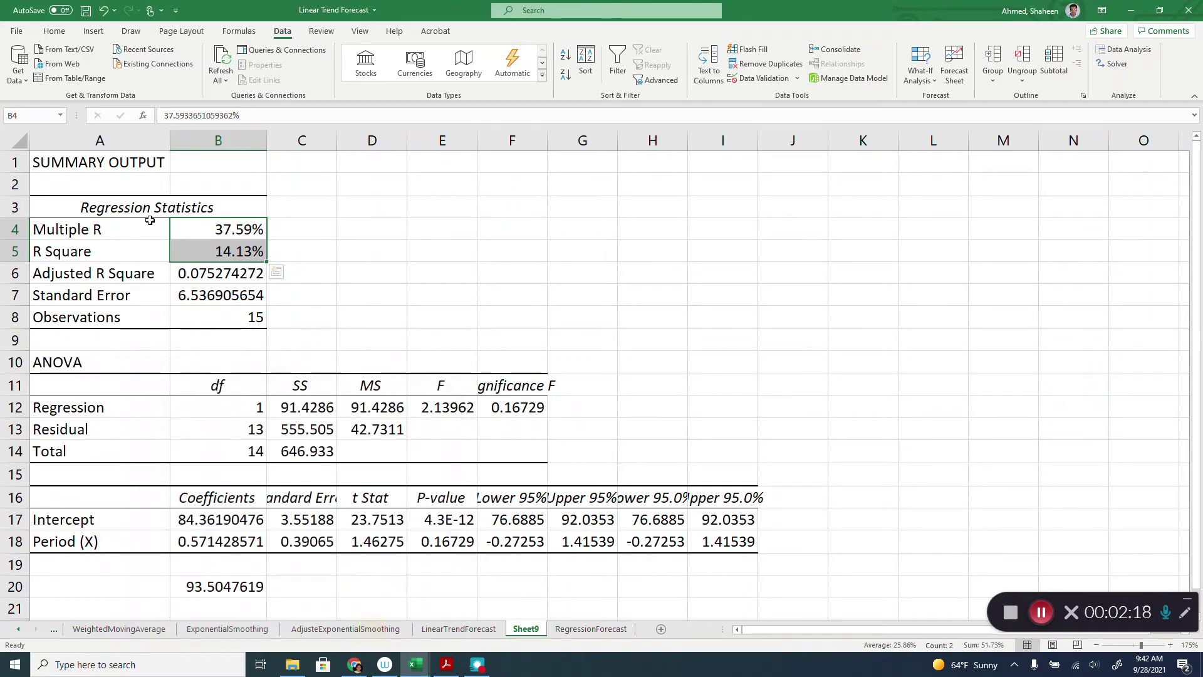
left_click(313, 226)
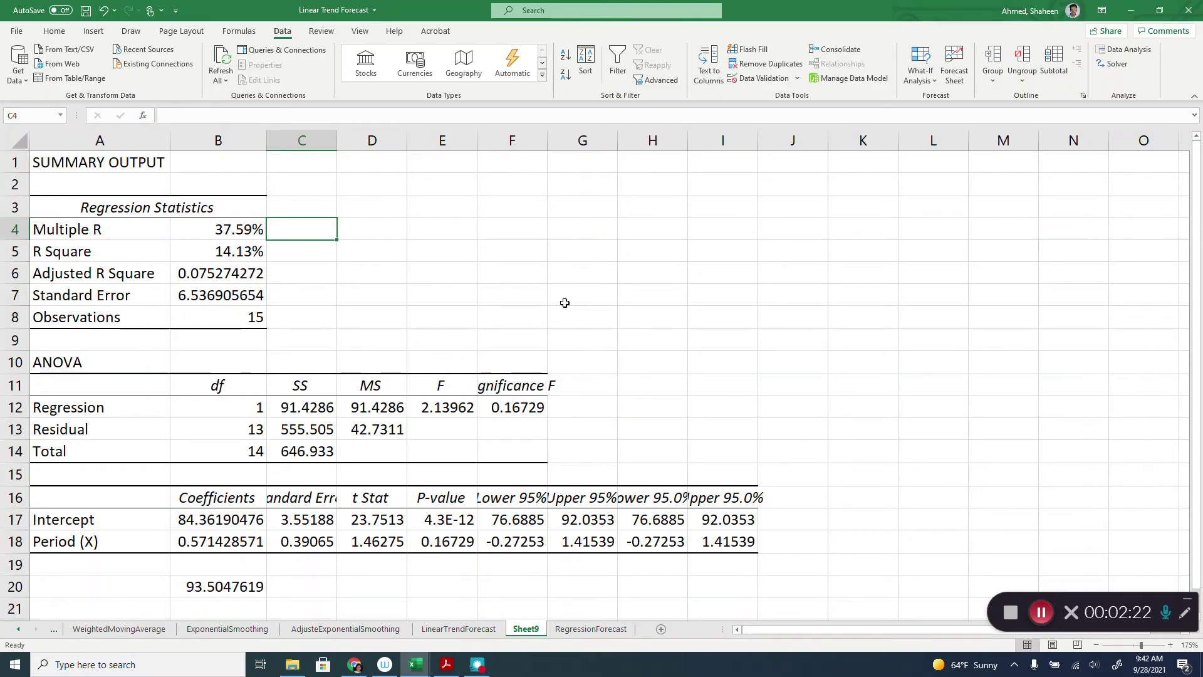
Type in C4: 'The correlation between Y and Predicted Y = correlation between demand and forecast'
type("The cor")
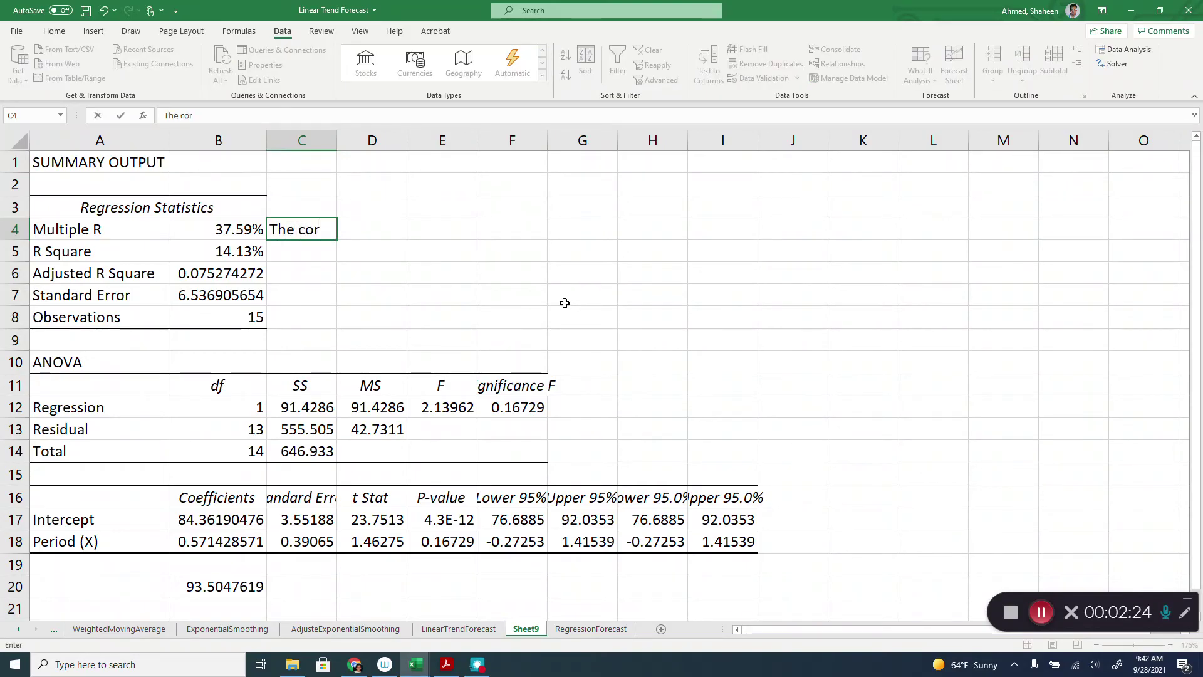
type("relation be")
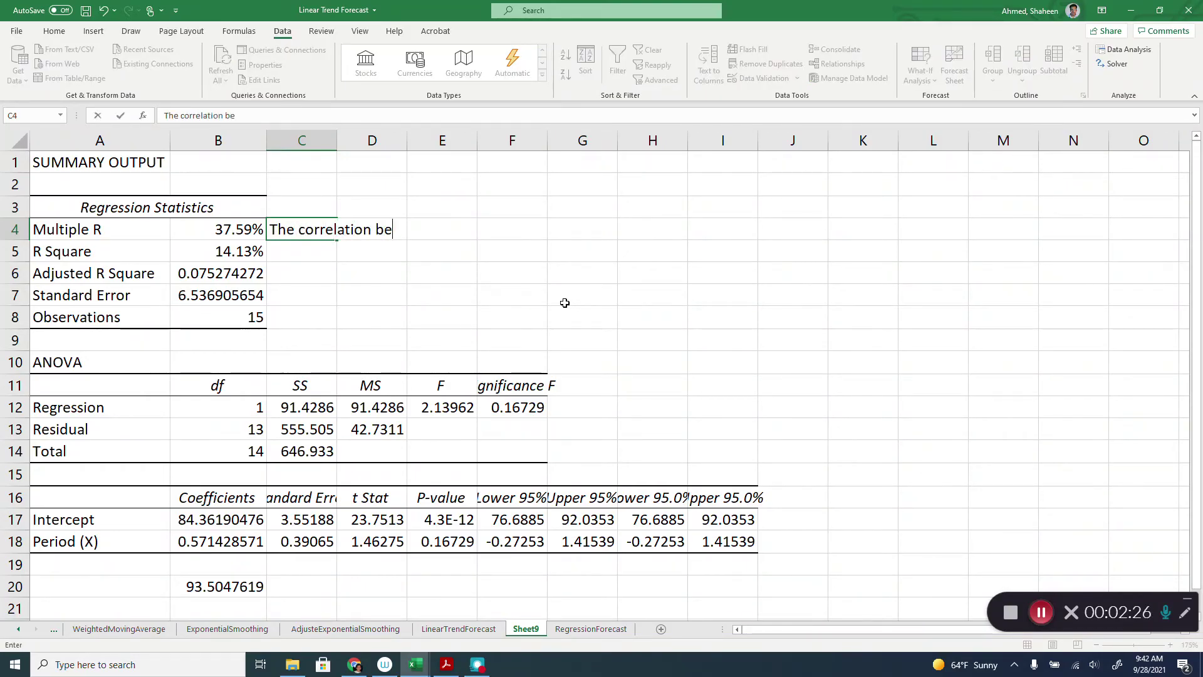
type("tween deam")
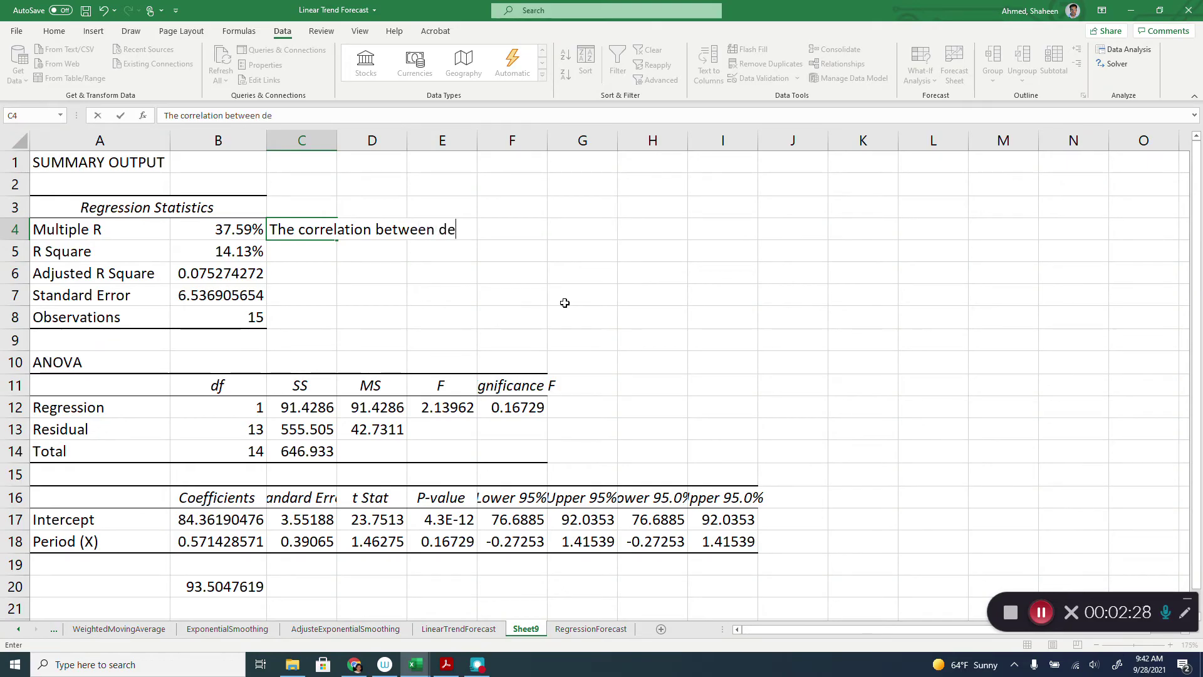
key("BackSpace")
key("BackSpace")
type("nad and")
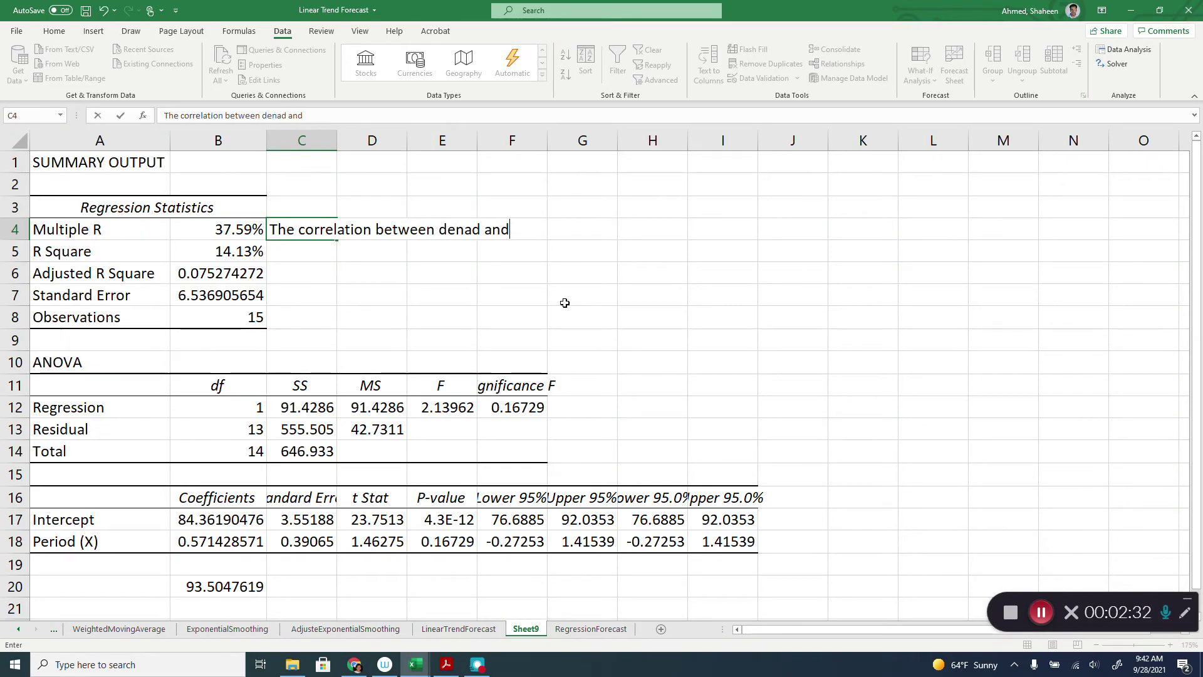
key("BackSpace")
key("BackSpace")
key("BackSpace")
key("BackSpace")
key("BackSpace")
key("BackSpace")
key("BackSpace")
key("BackSpace")
key("BackSpace")
type("Y")
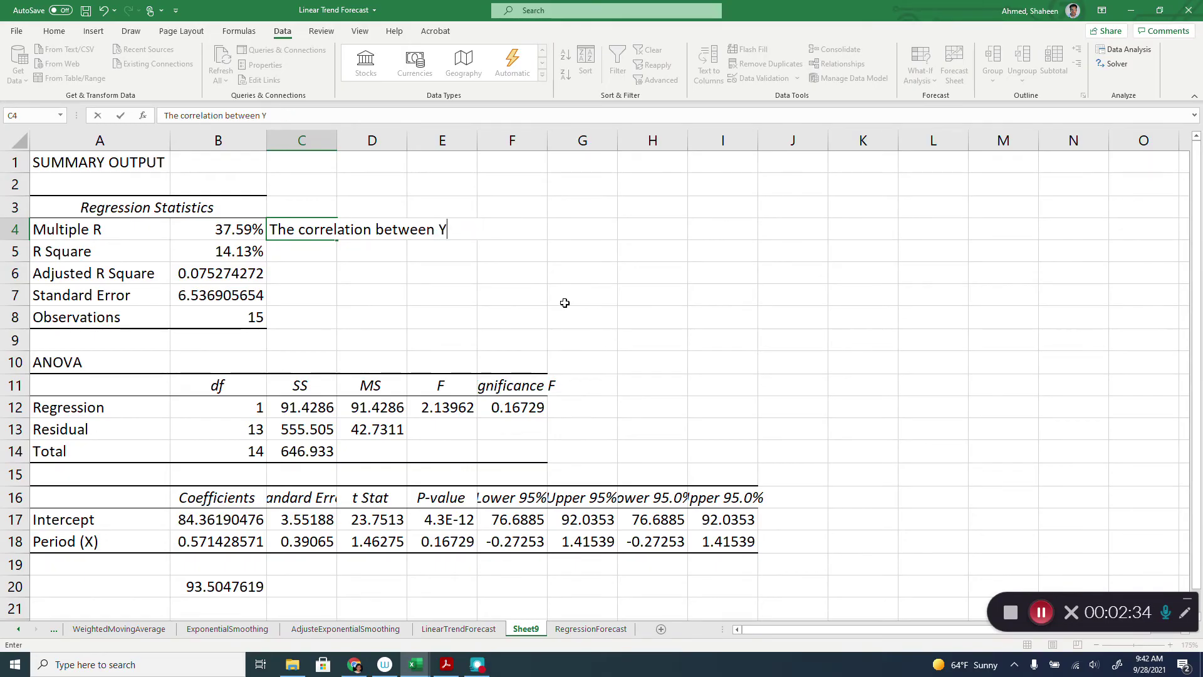
type(" and Predi")
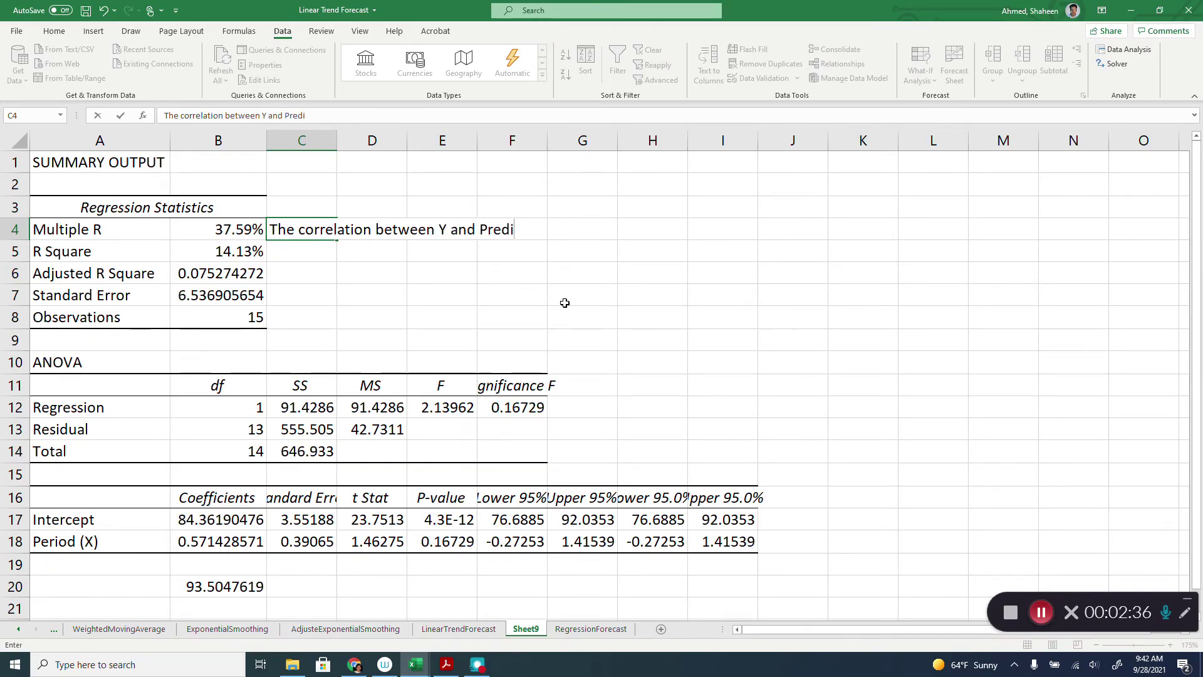
type("cted Y")
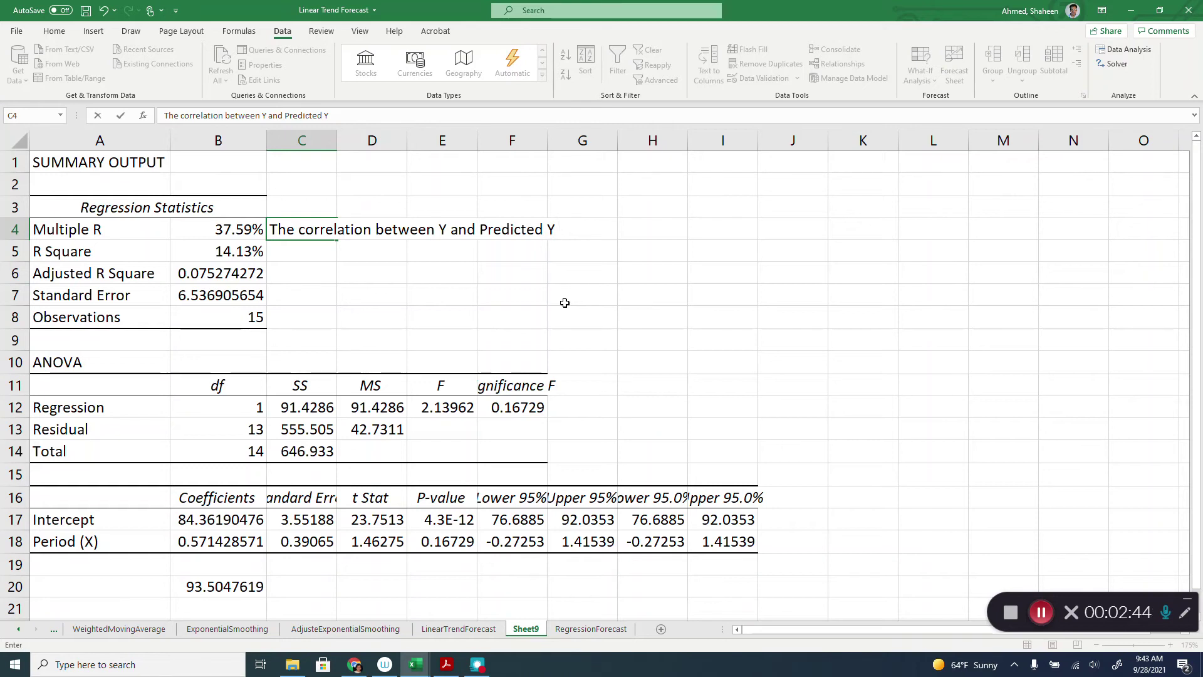
type("correlation betw")
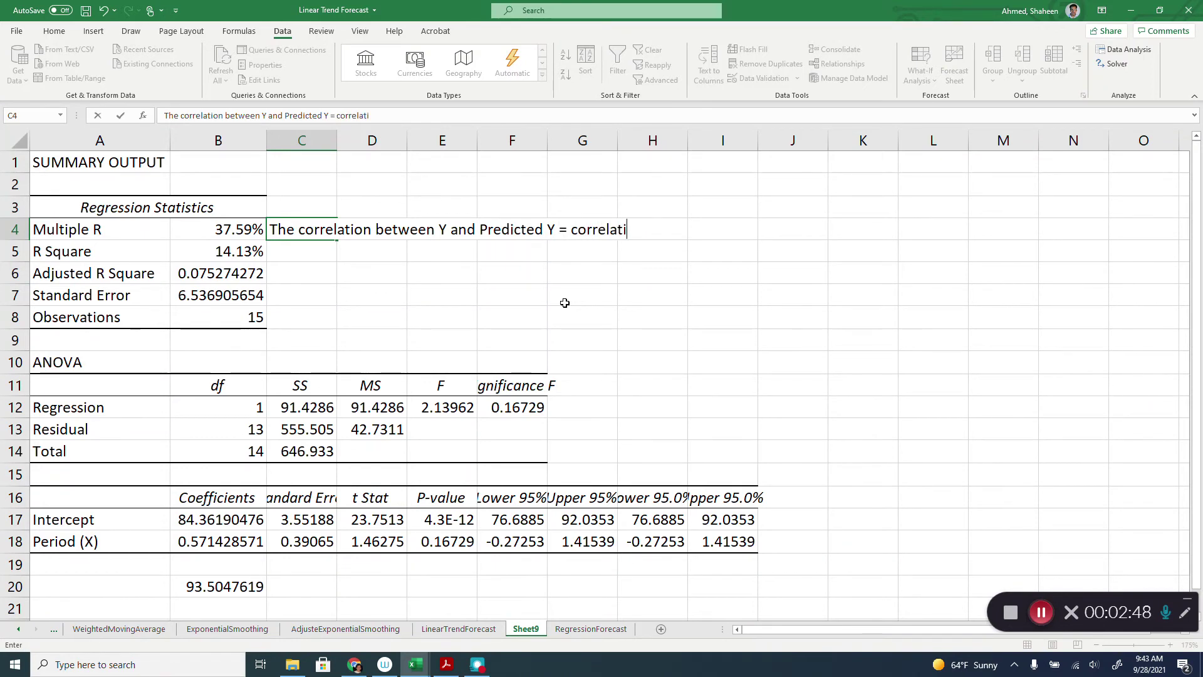
type("een d")
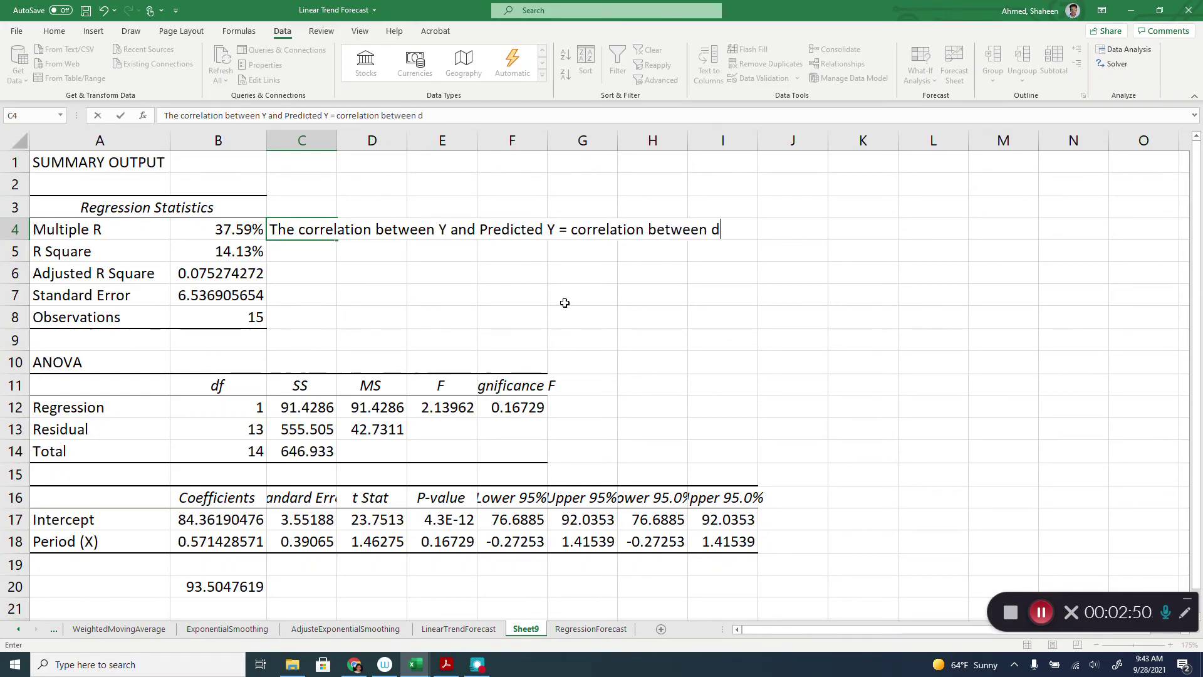
type("emand an d forec")
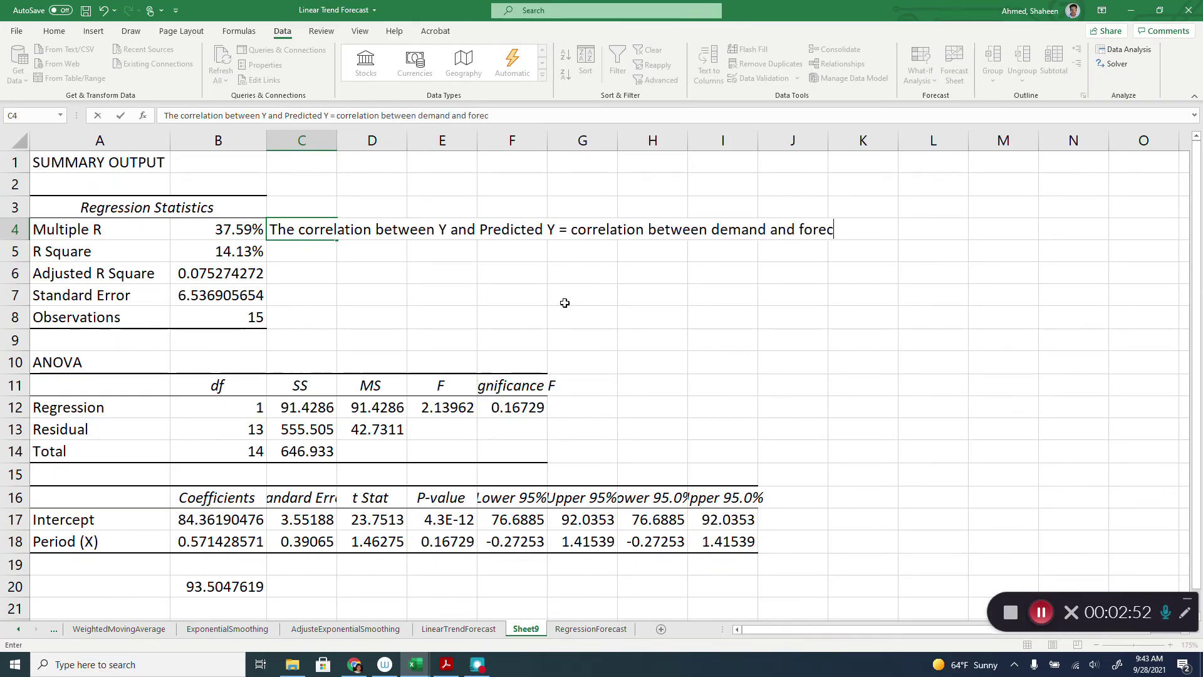
type("ast =")
key("BackSpace")
Enter '=The percent of variation in Y (demand/forcast) explained by the x-variable (period)' in C5
key("Return")
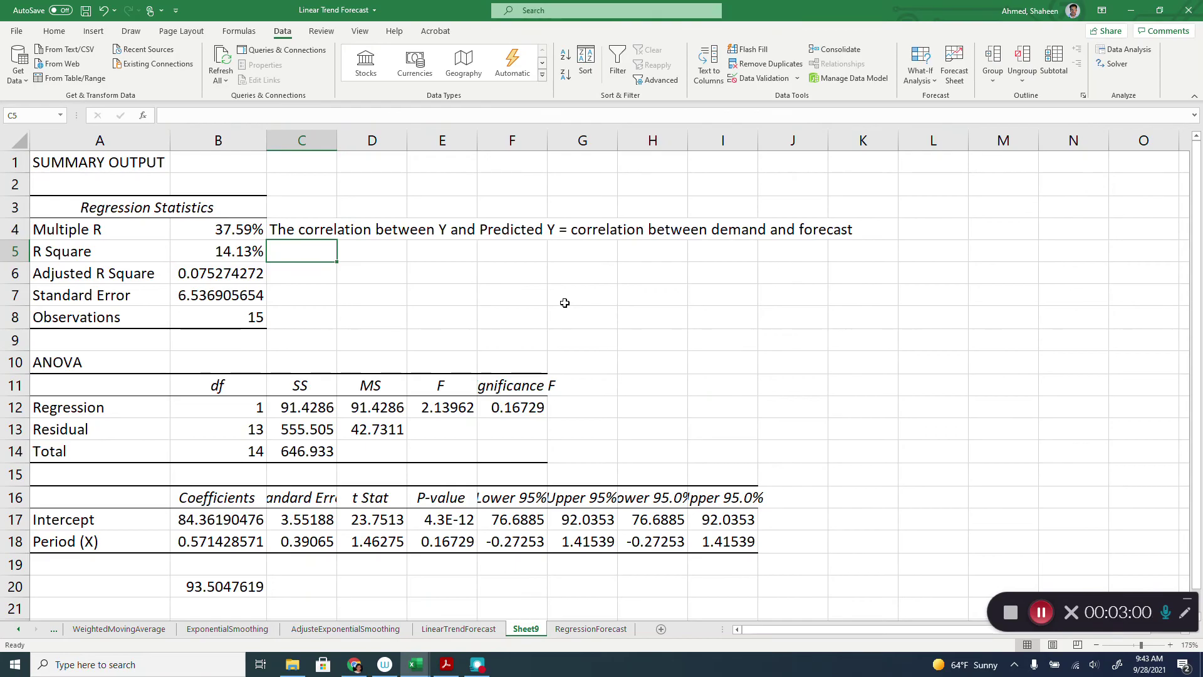
type("=")
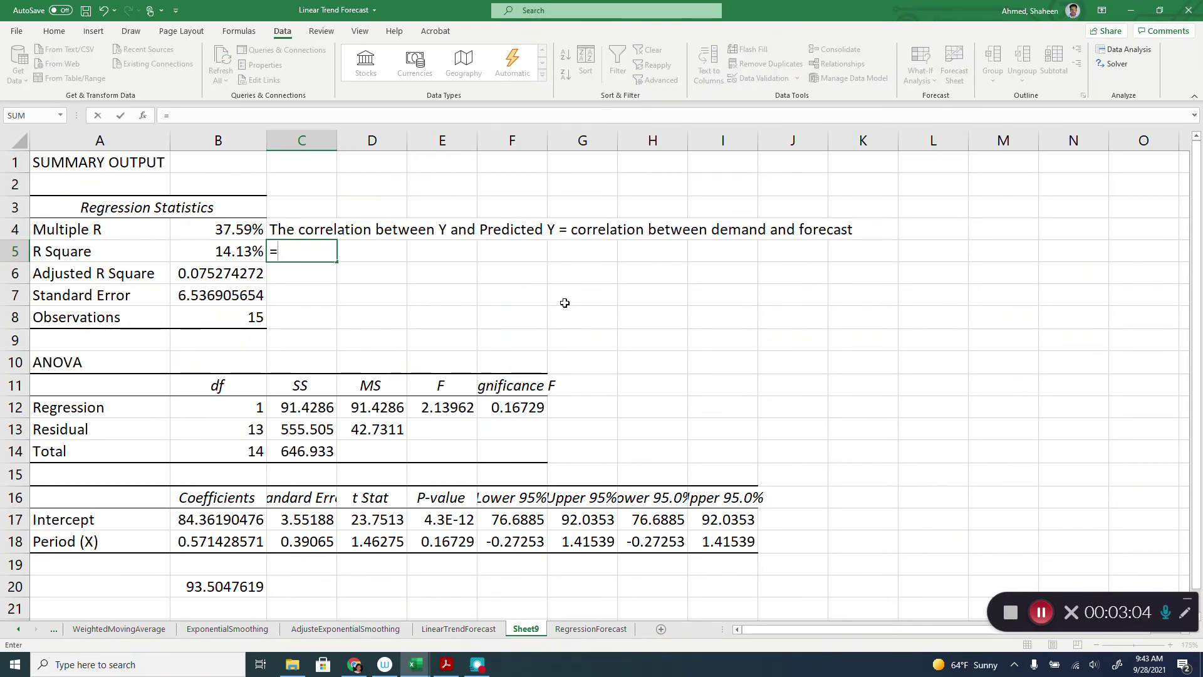
type("The percent of v")
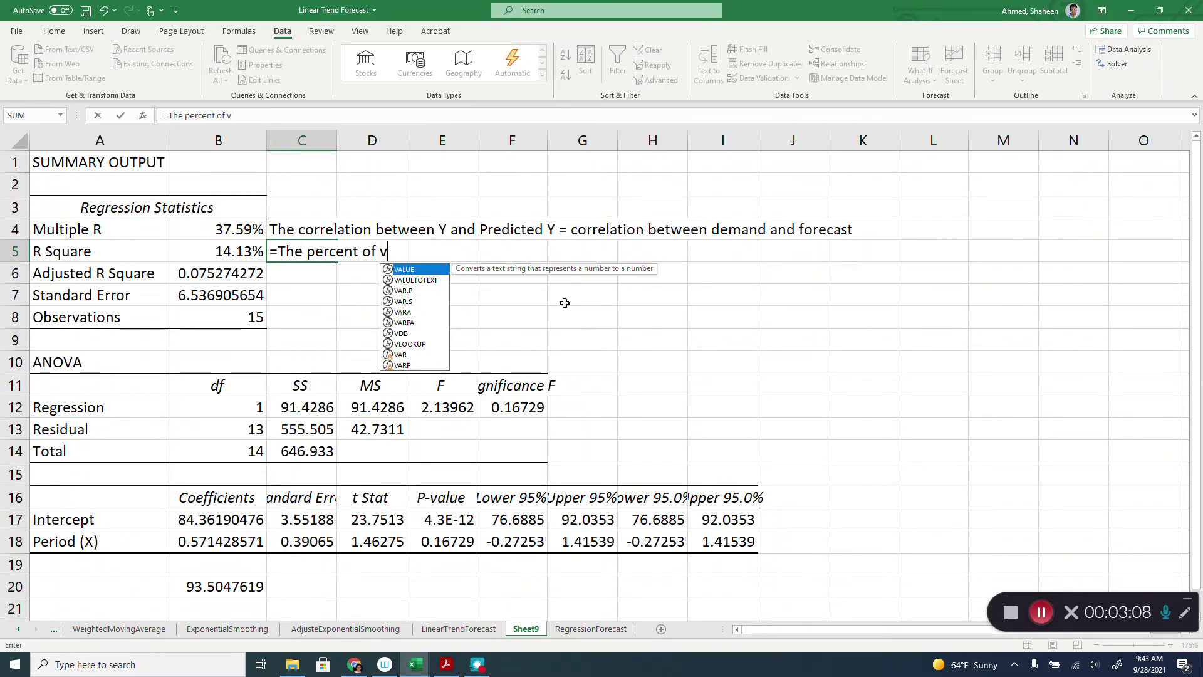
type("ariab")
key("BackSpace")
type("ab")
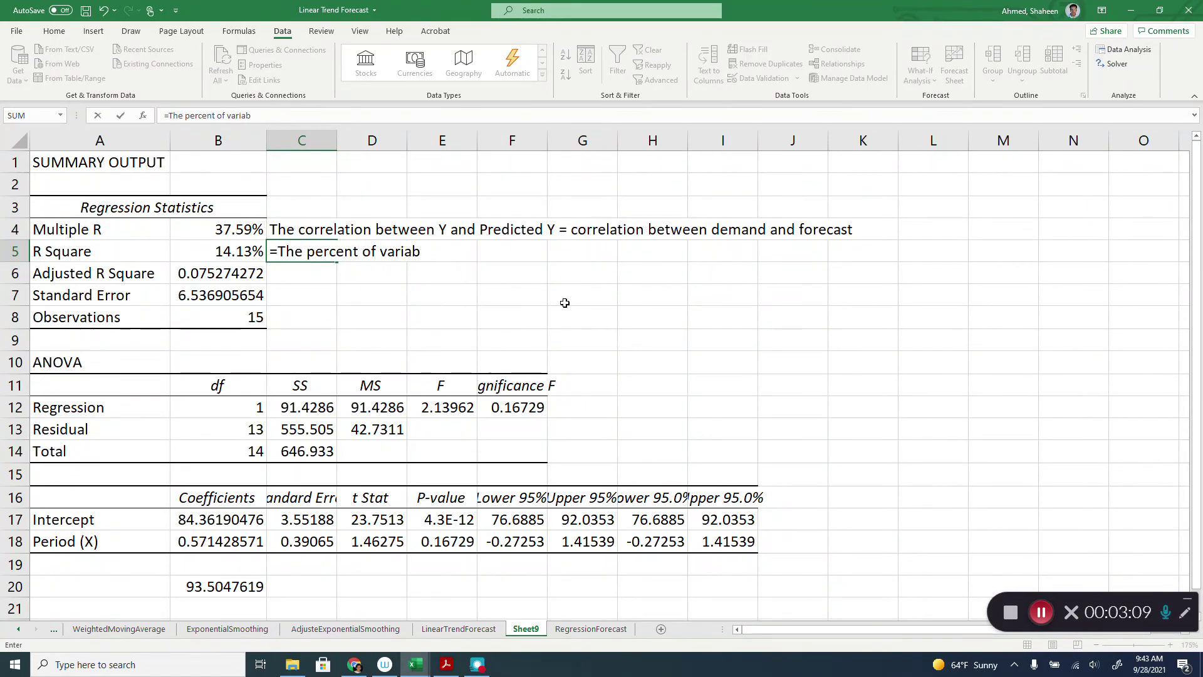
key("BackSpace")
type("tion explaine")
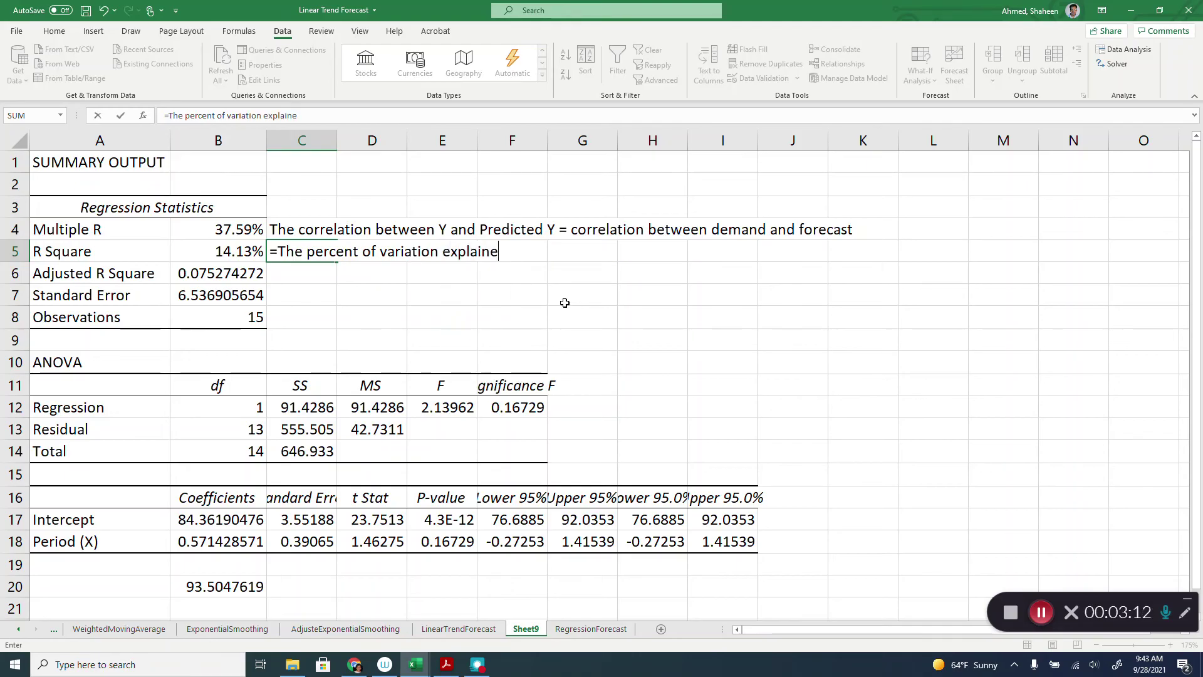
type("d by the")
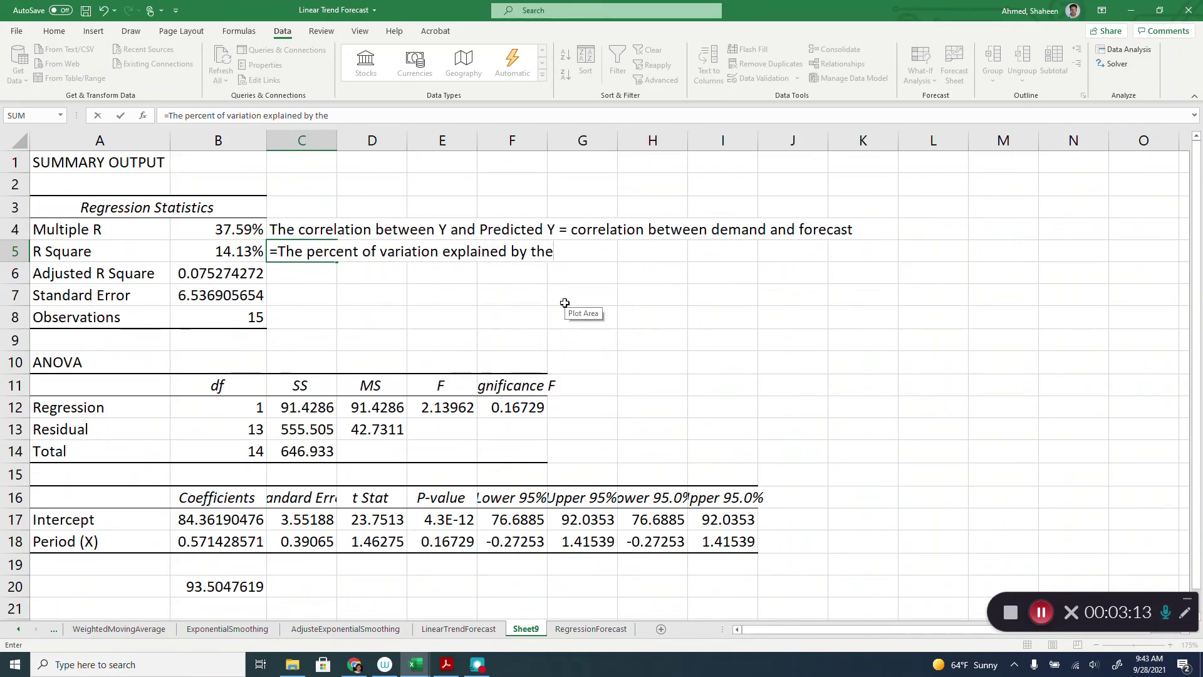
key("BackSpace")
key("BackSpace")
key("BackSpace")
key("BackSpace")
key("BackSpace")
key("BackSpace")
key("BackSpace")
key("BackSpace")
key("BackSpace")
key("BackSpace")
key("BackSpace")
key("BackSpace")
key("BackSpace")
key("BackSpace")
key("BackSpace")
key("BackSpace")
type("in ")
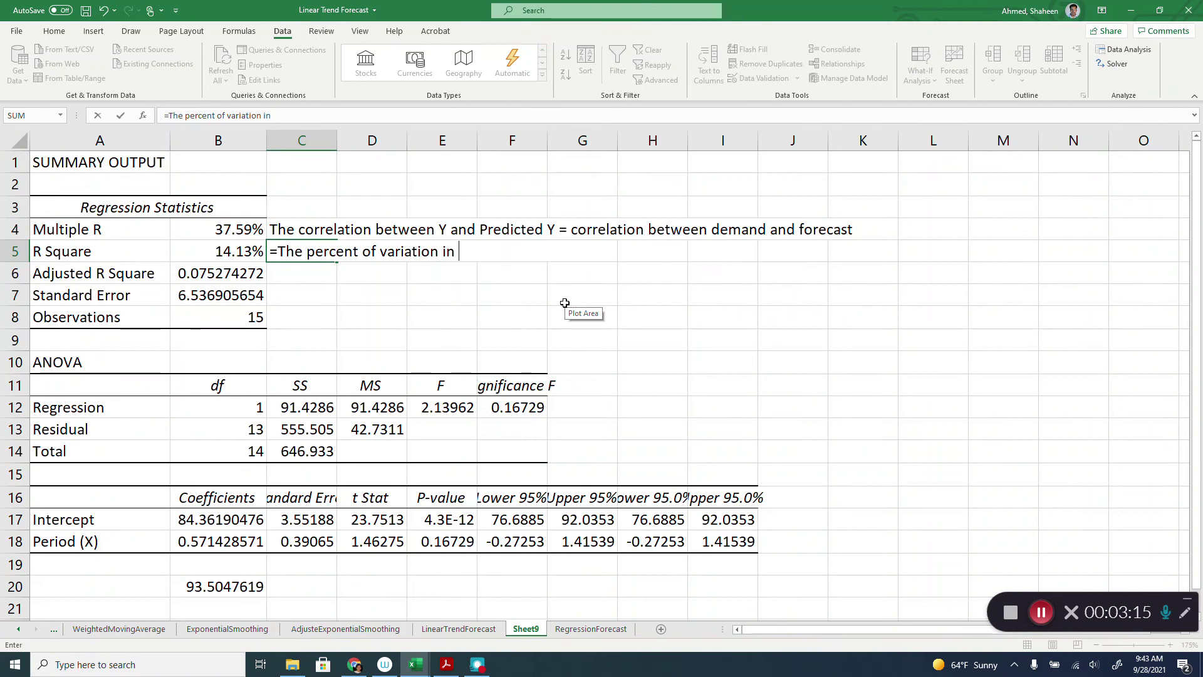
type("Y (de")
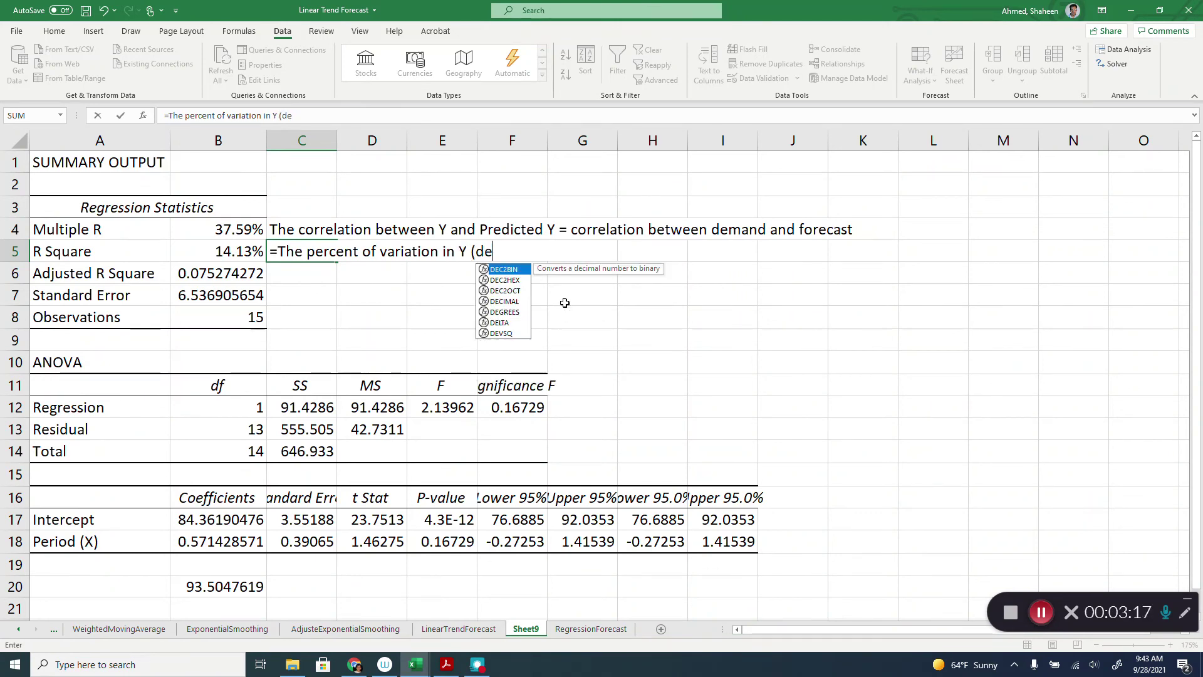
type("mand/forc")
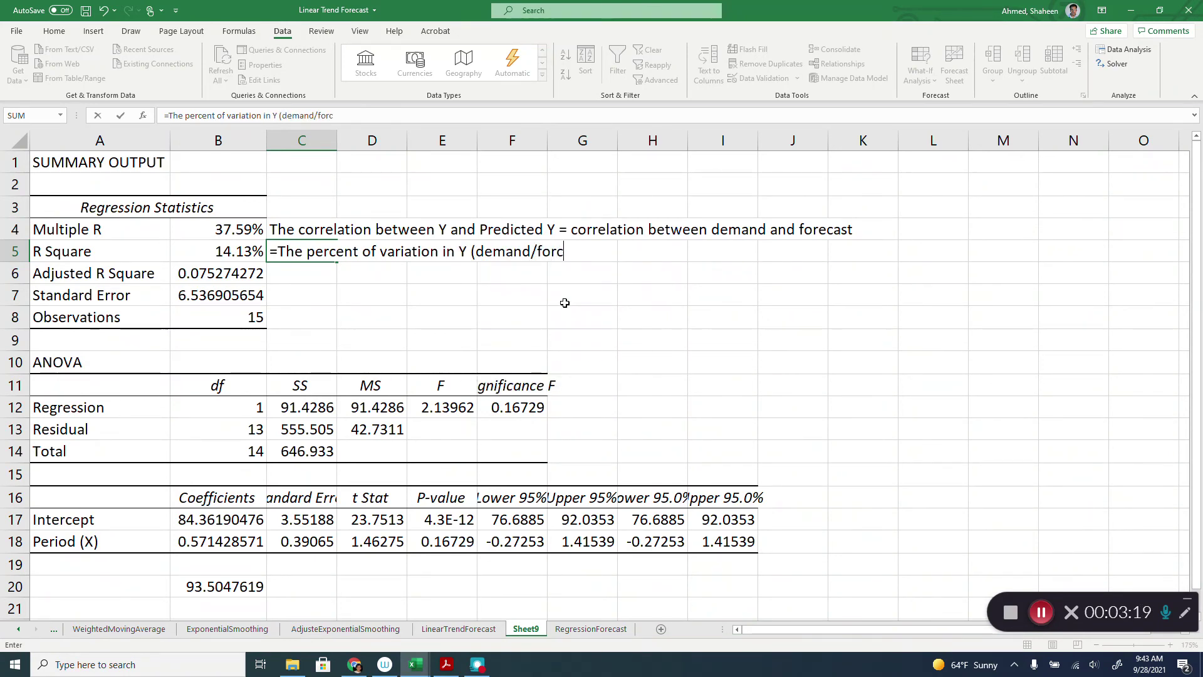
type("ast)")
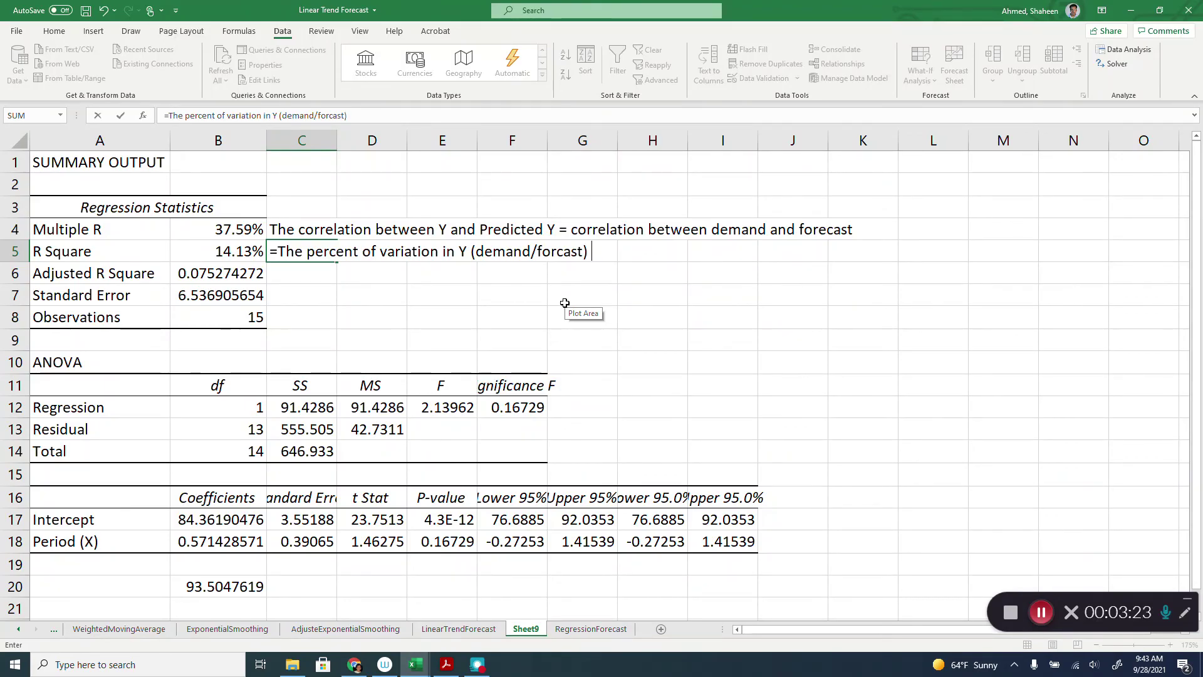
type(" expl")
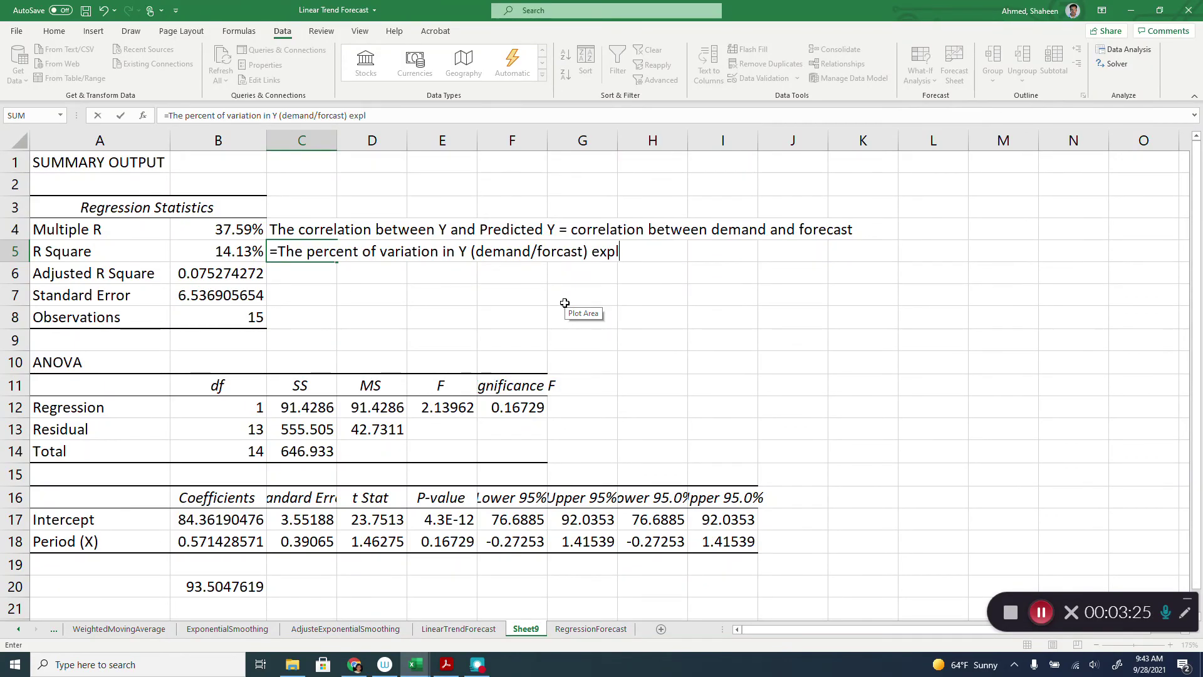
type("ained by the ")
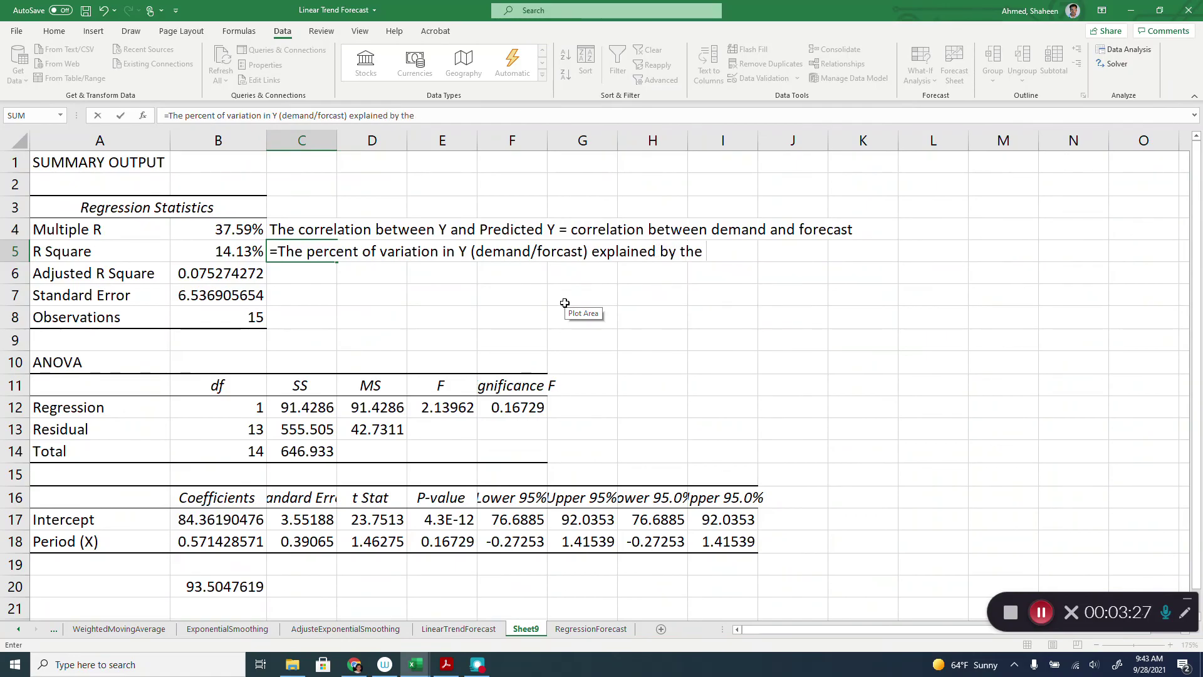
type("x")
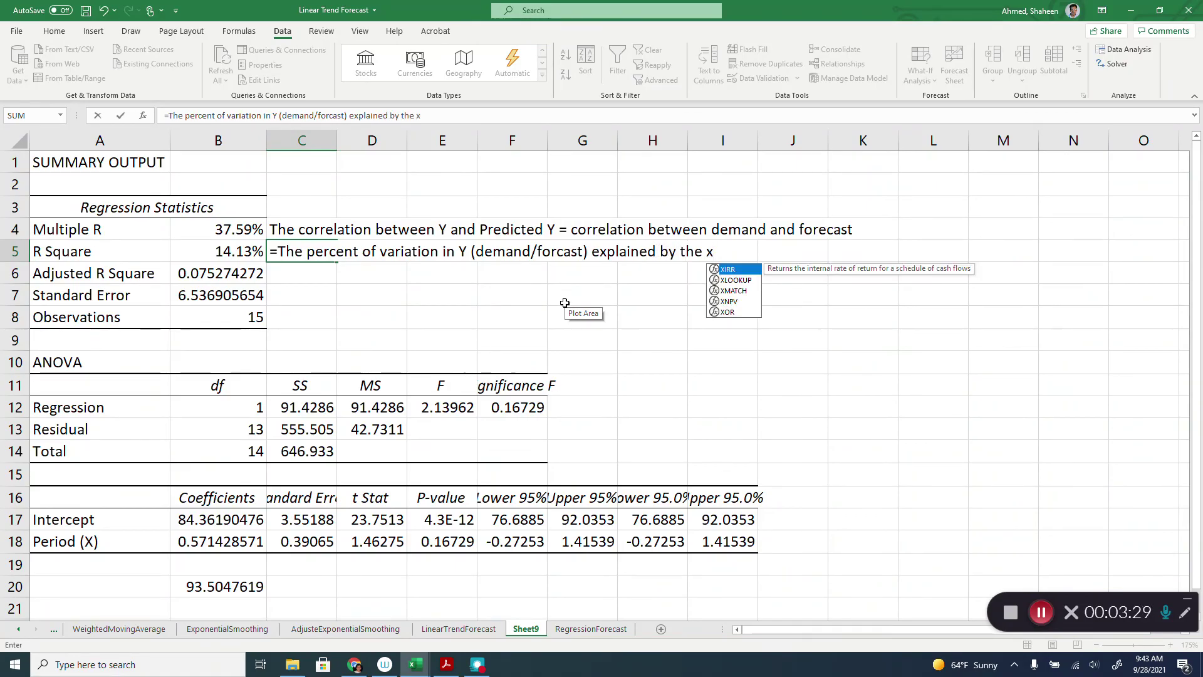
type("-varia")
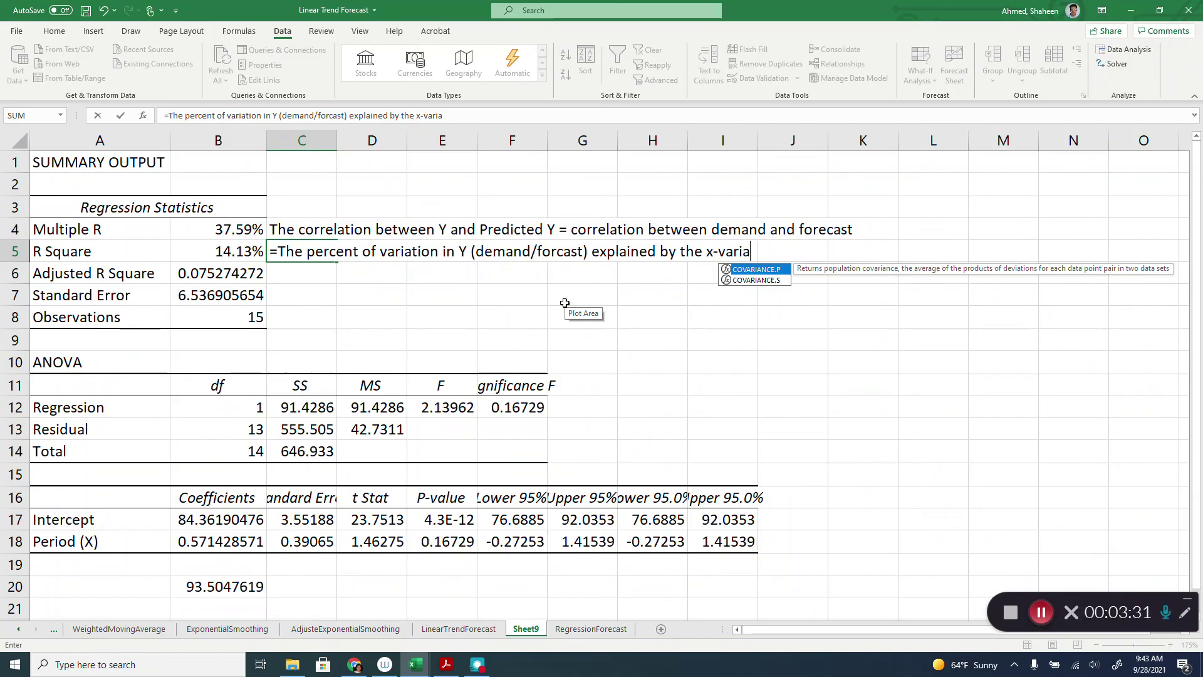
type("ble (period")
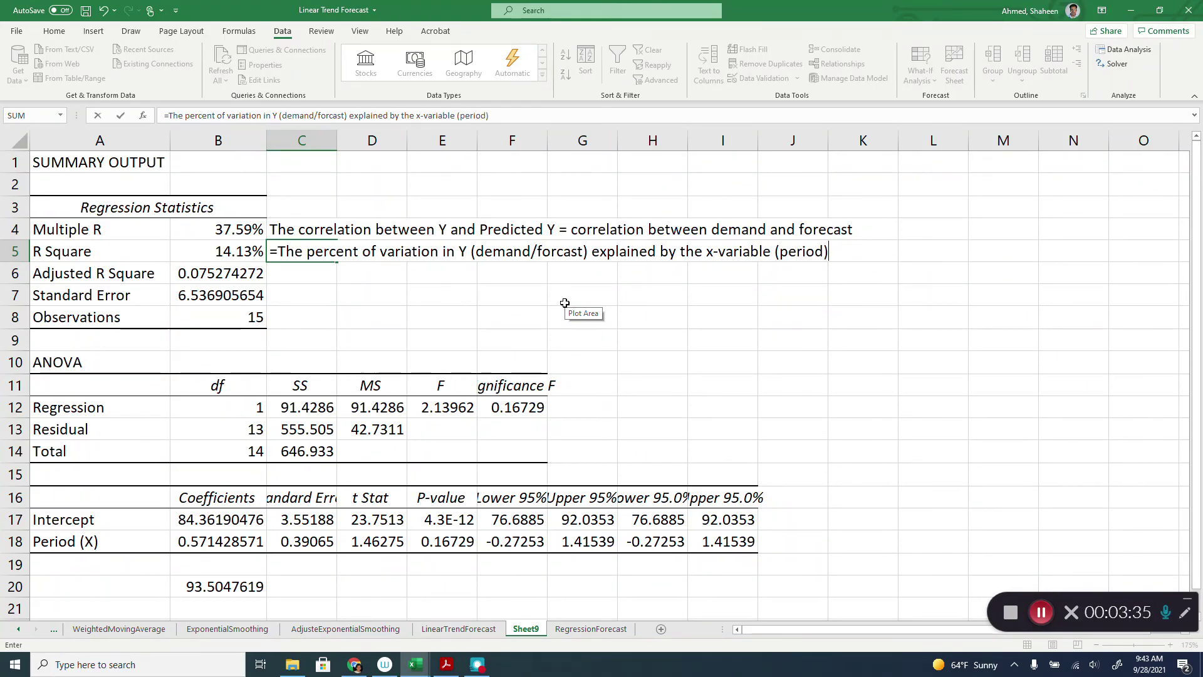
type(")")
key("Return")
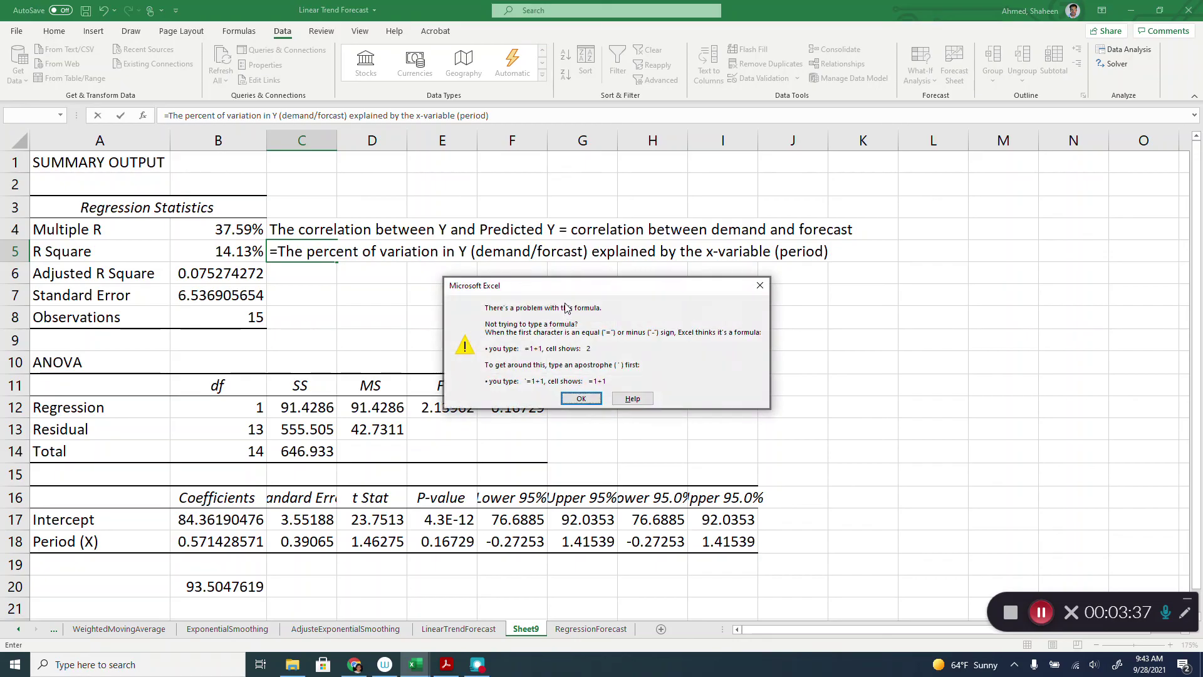
Dismiss the formula error and delete the leading '=' so C5 holds the note as text
key("Return")
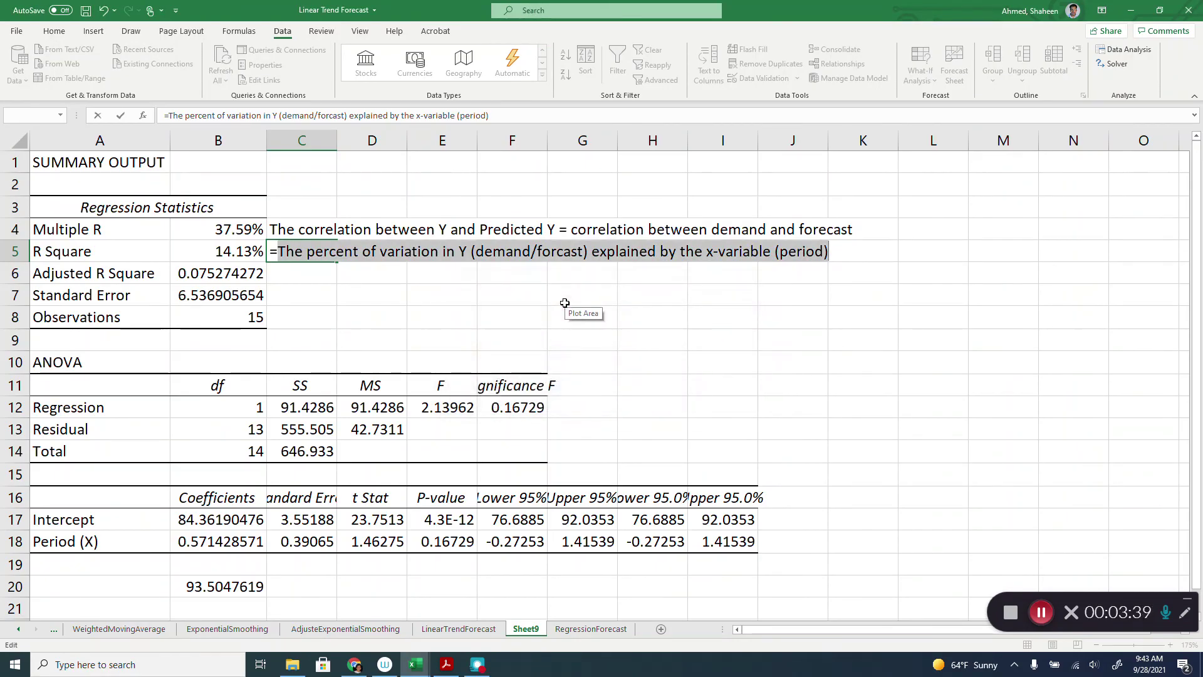
key("Left")
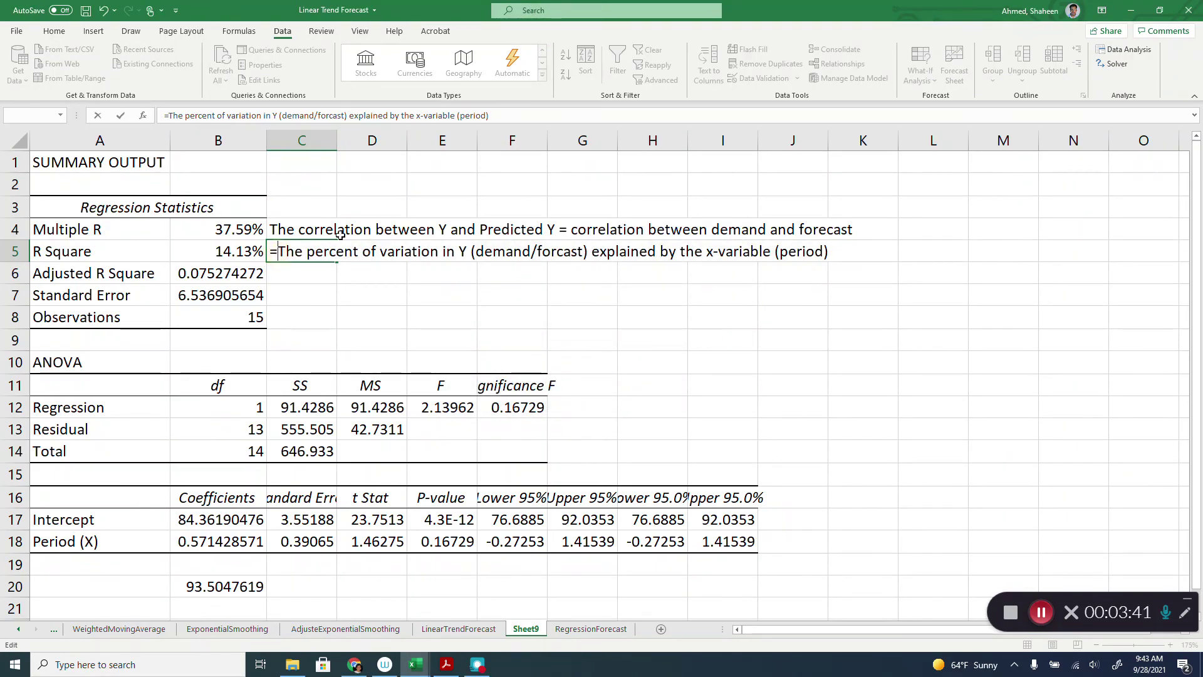
key("BackSpace")
key("Return")
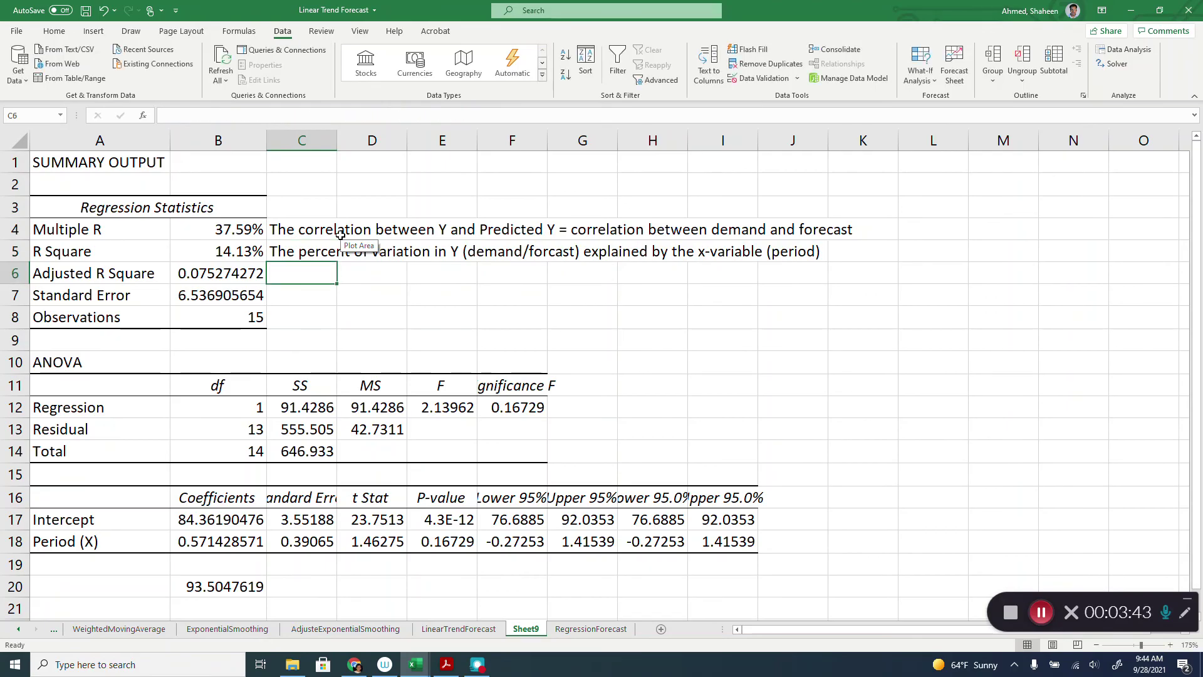